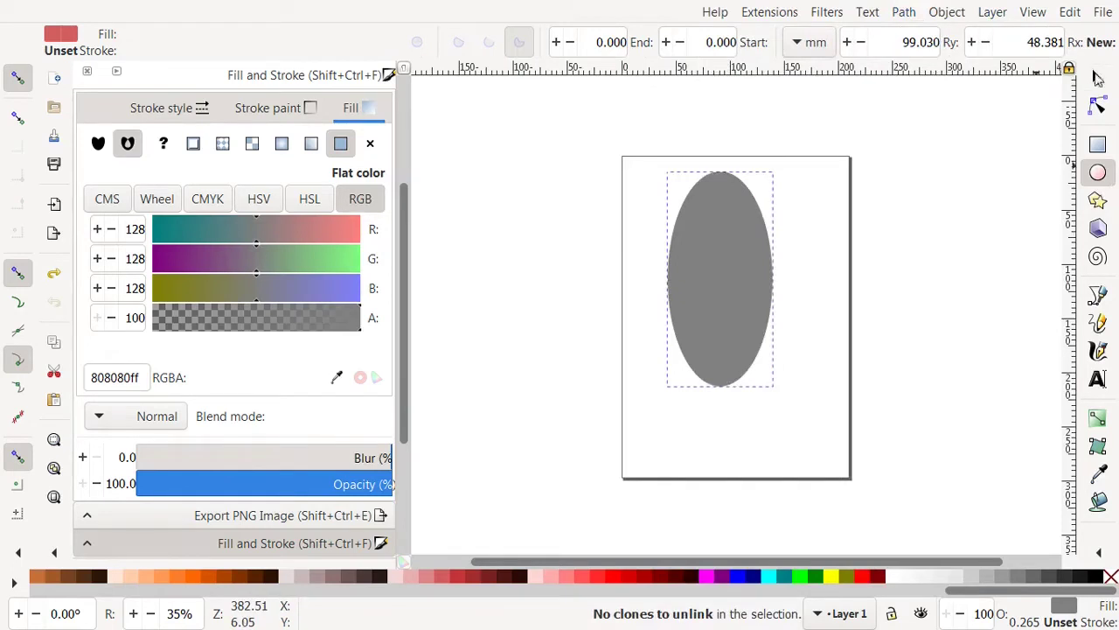
# Step: Reshape the grey ellipse into a rocket body by making its top and bottom nodes pointed and bulging its upper sides outward
pyautogui.click(1099, 77)
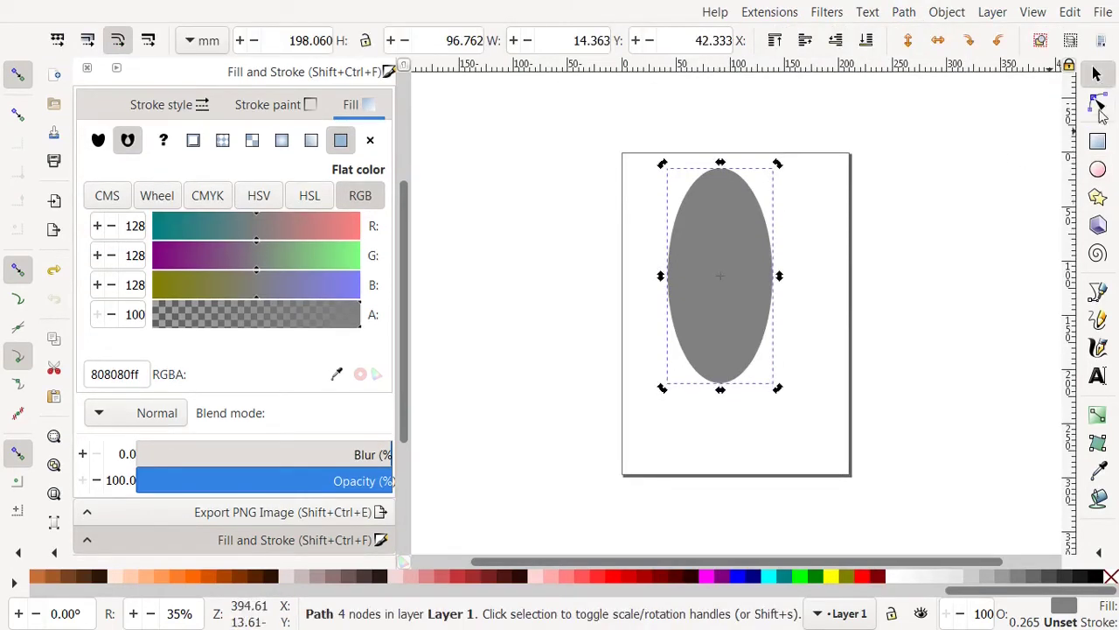
pyautogui.click(1098, 105)
pyautogui.click(720, 168)
pyautogui.moveTo(689, 168); pyautogui.dragTo(720, 169)
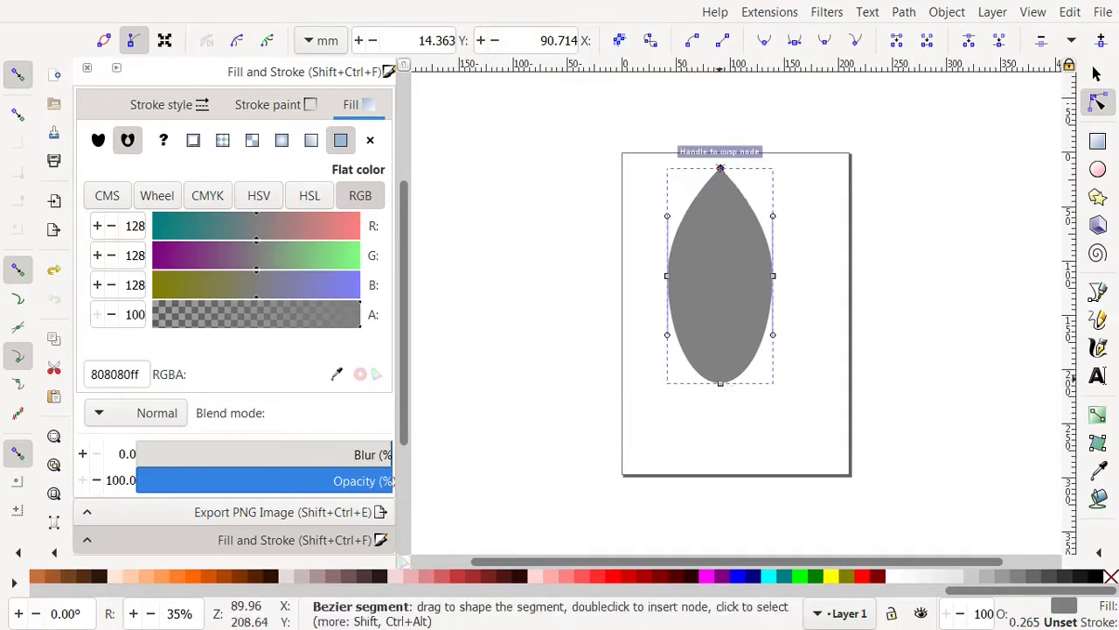
pyautogui.click(720, 382)
pyautogui.moveTo(694, 383); pyautogui.dragTo(721, 389)
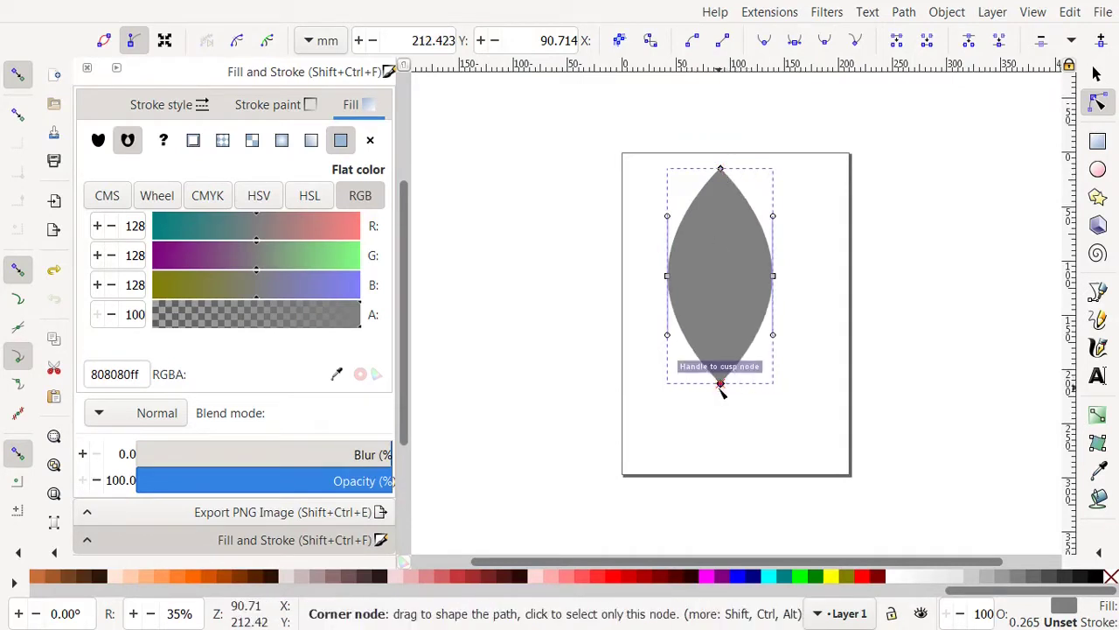
pyautogui.moveTo(752, 208); pyautogui.dragTo(707, 195)
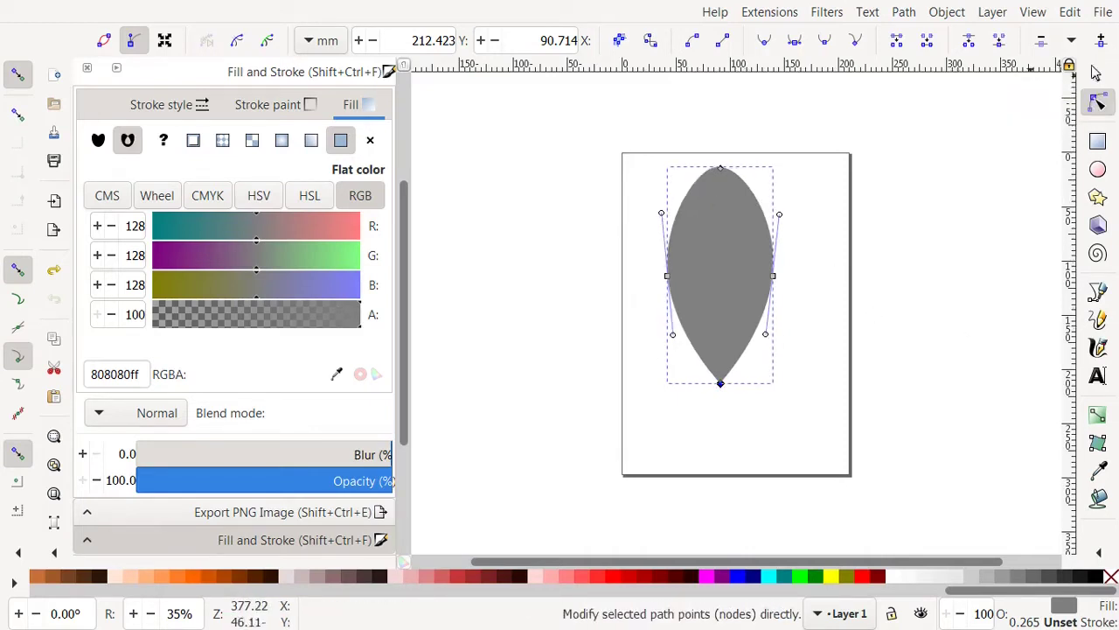
# Step: Duplicate the rocket body and fill the copy with red, ff0000
pyautogui.press('s')
pyautogui.rightClick(723, 263)
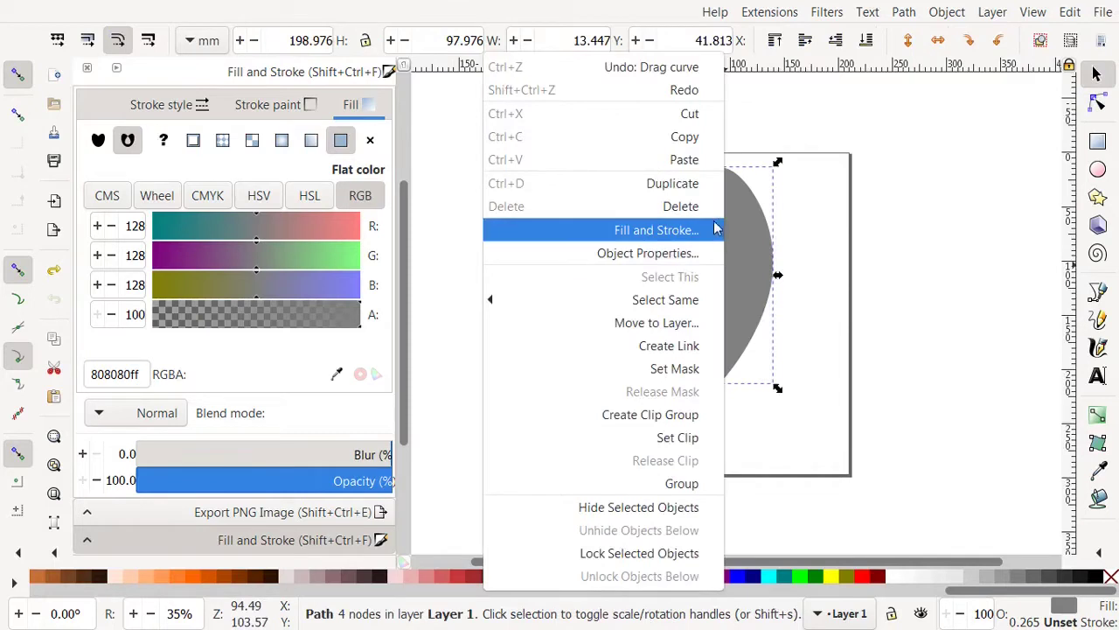
pyautogui.click(701, 186)
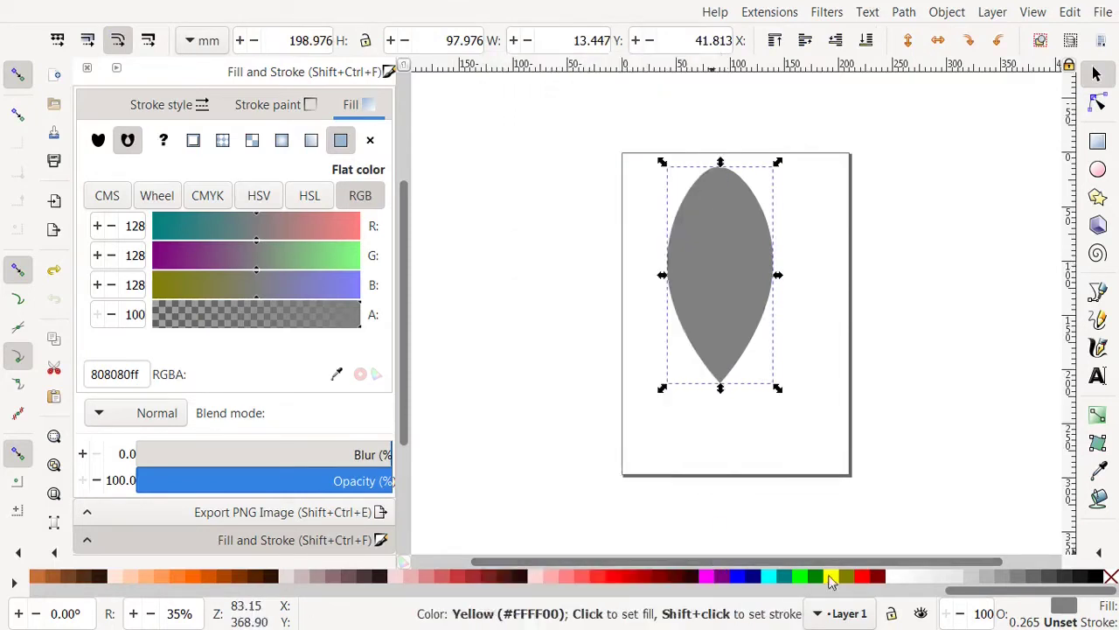
pyautogui.click(861, 577)
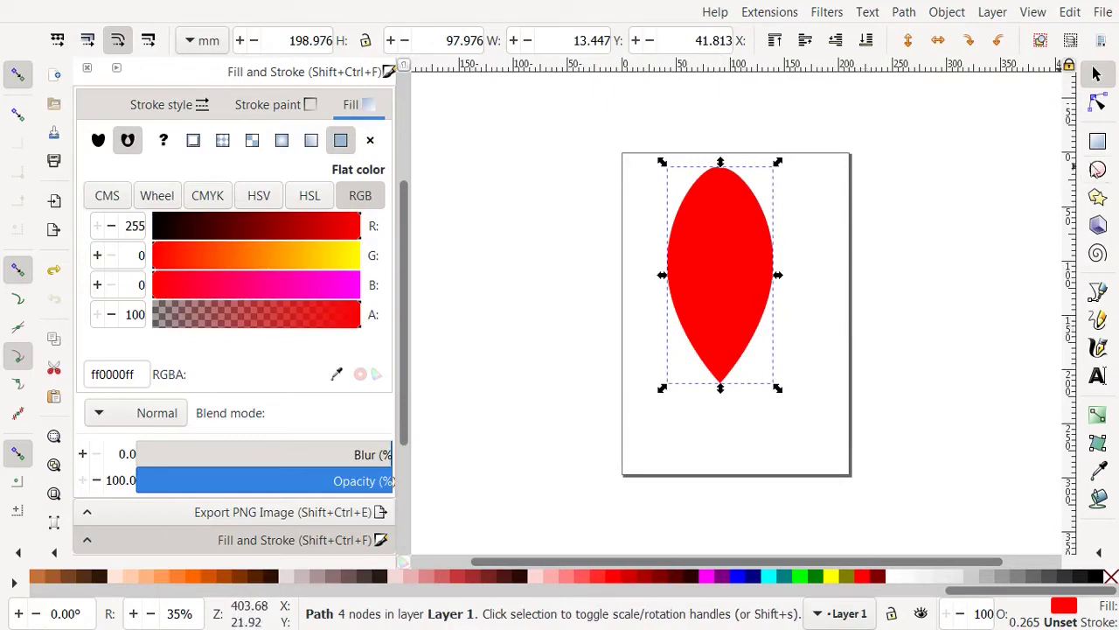
# Step: Draw a rectangle about 135 mm wide and 164 mm high that covers the red body below its tip
pyautogui.click(1099, 142)
pyautogui.moveTo(650, 203); pyautogui.dragTo(796, 392)
pyautogui.click(1098, 81)
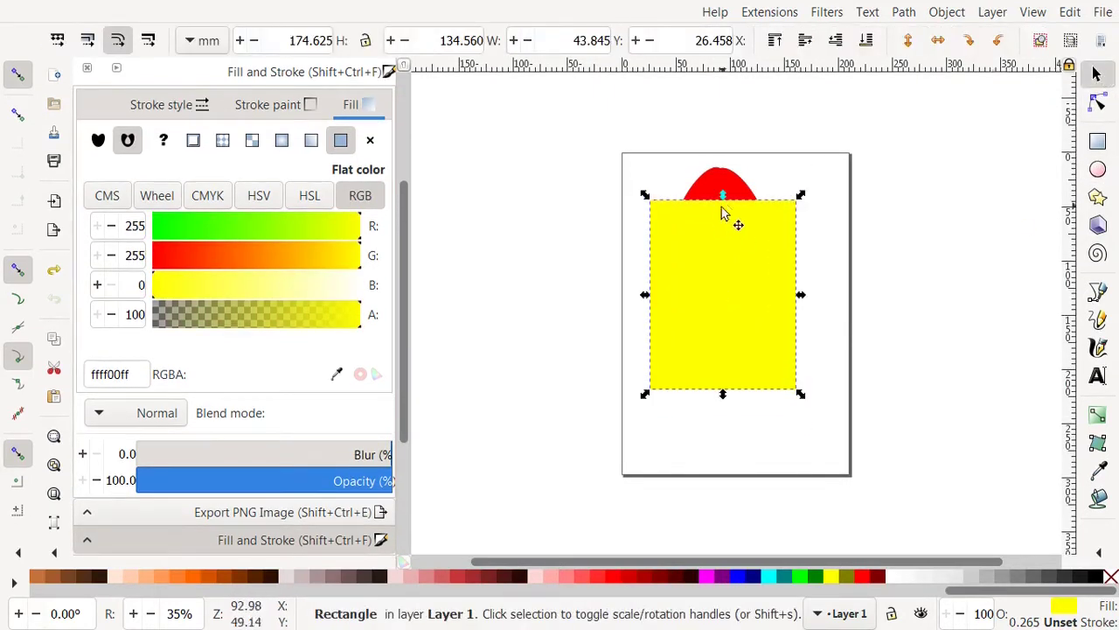
pyautogui.moveTo(724, 195); pyautogui.dragTo(723, 206)
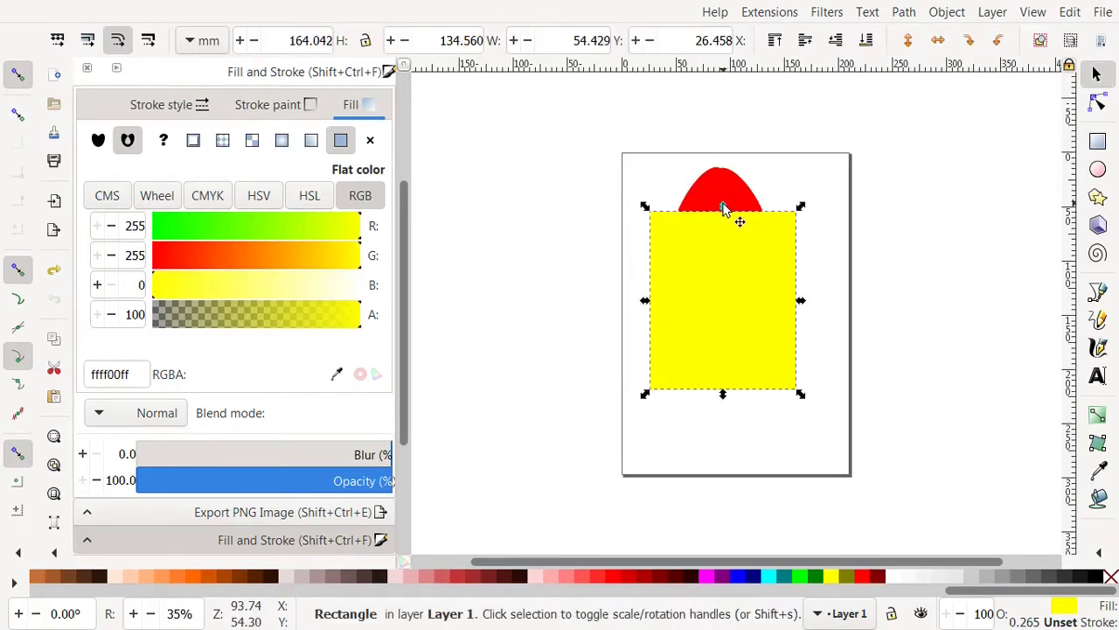
# Step: Subtract the yellow rectangle from the red body copy with Difference, keeping only the red nose over the grey body
pyautogui.keyDown('shift'); pyautogui.click(752, 197); pyautogui.keyUp('shift')
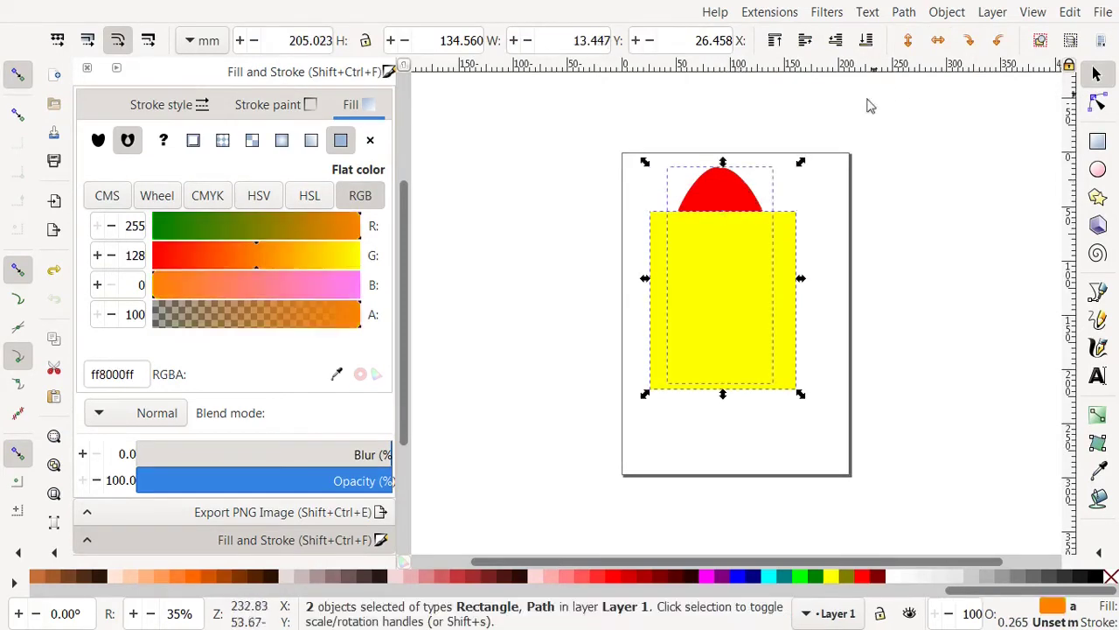
pyautogui.click(945, 12)
pyautogui.moveTo(904, 13)
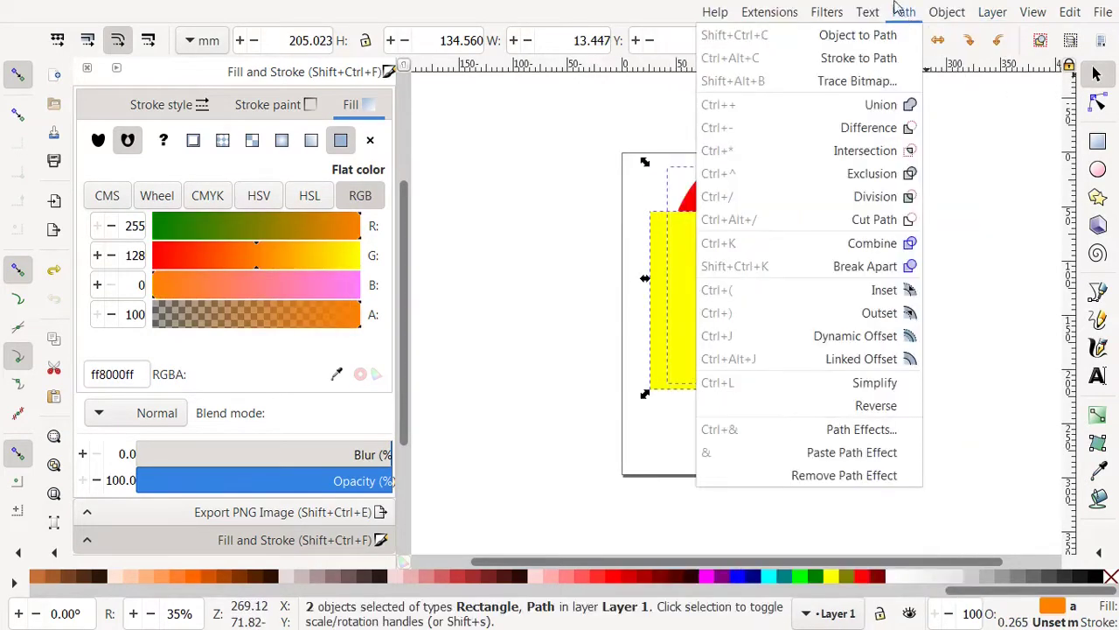
pyautogui.click(895, 133)
pyautogui.click(871, 201)
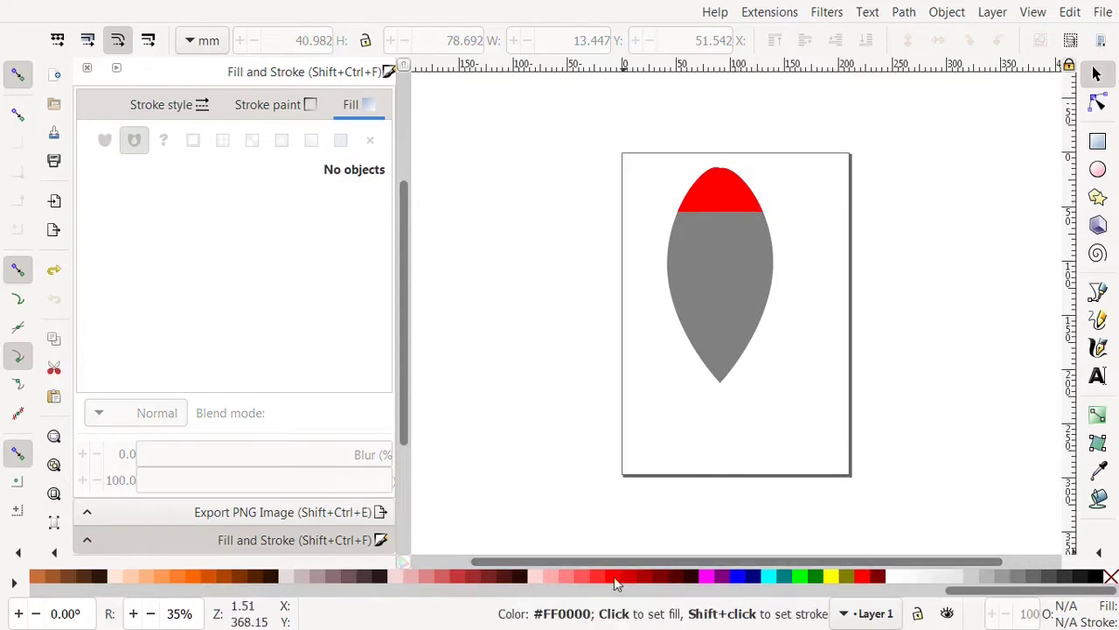
# Step: Duplicate the red nose and fill the copy with dark red, aa0000
pyautogui.click(730, 188)
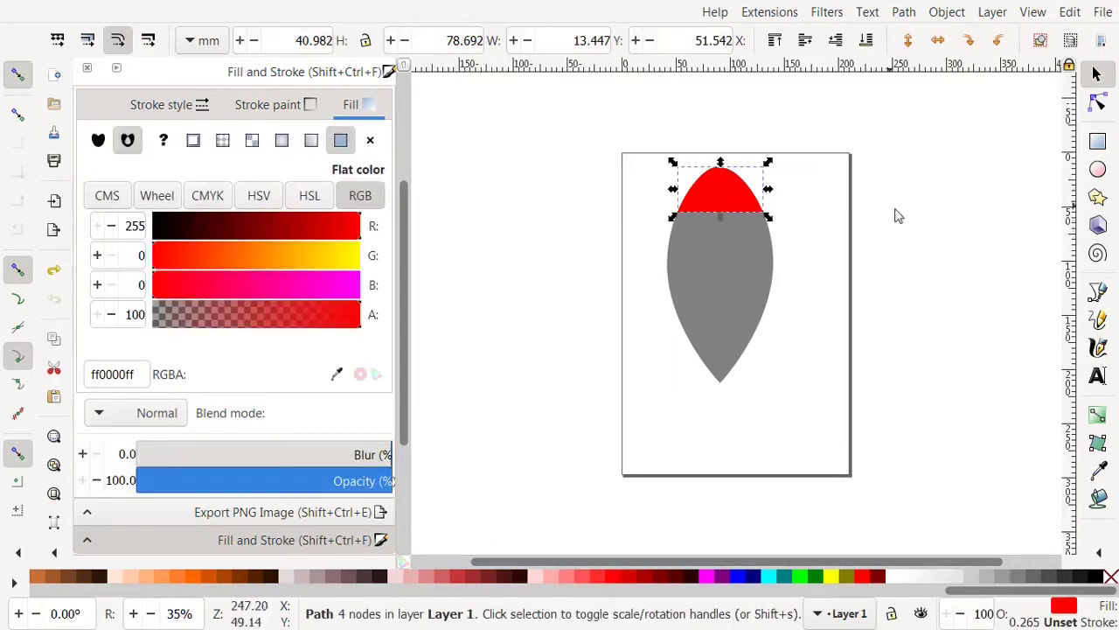
pyautogui.rightClick(732, 202)
pyautogui.click(724, 183)
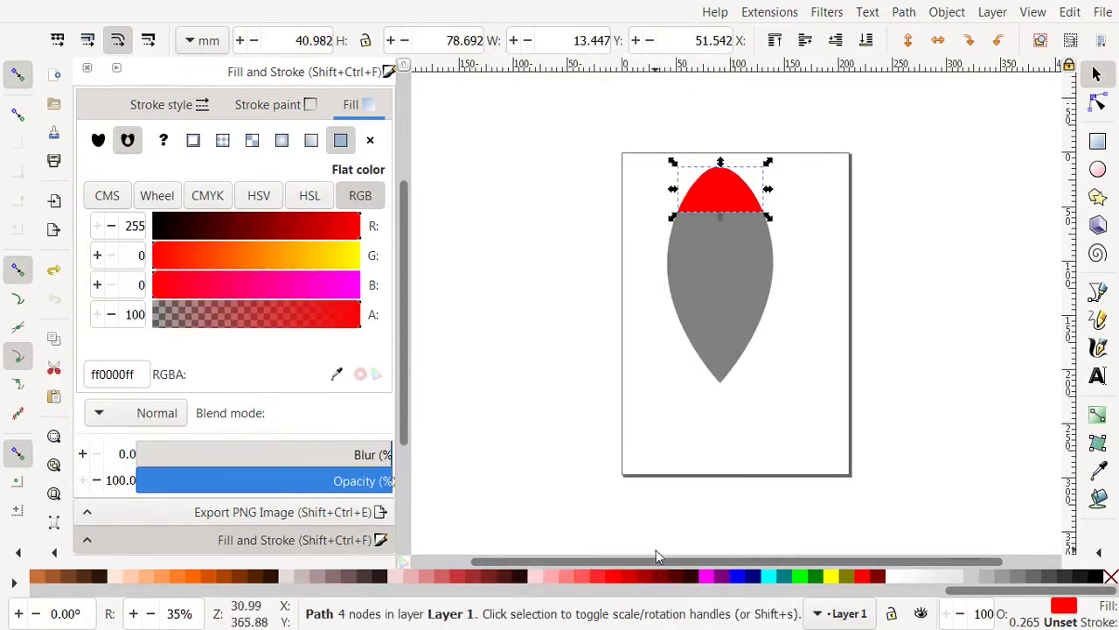
pyautogui.click(649, 578)
# Step: Draw an ellipse over the left part of the dark red nose and size it to about 70 by 97 mm
pyautogui.click(1099, 171)
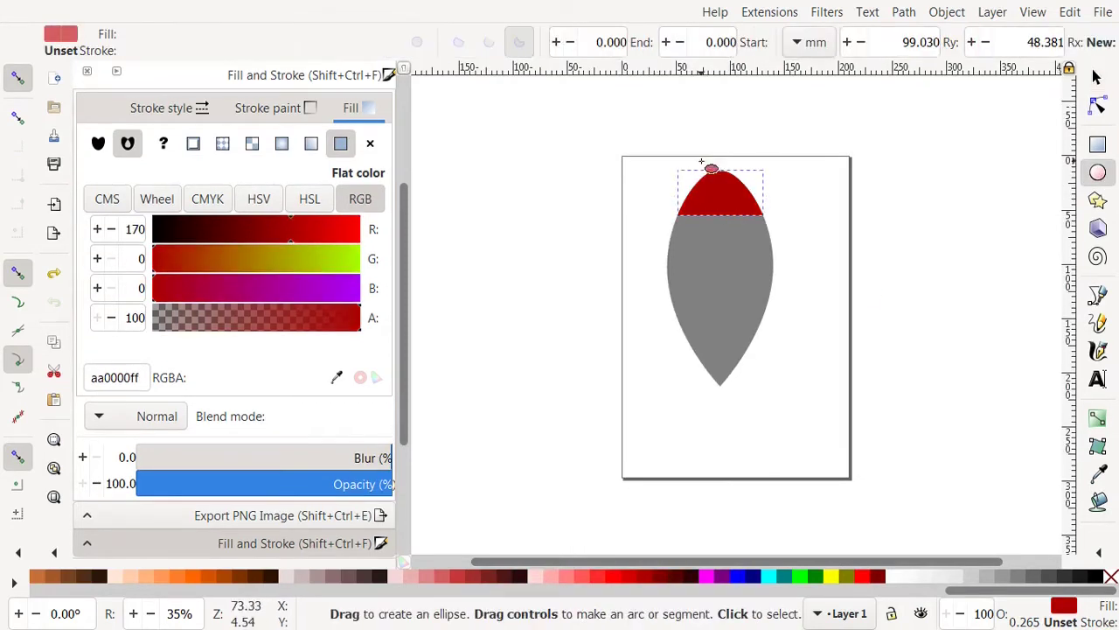
pyautogui.moveTo(683, 142); pyautogui.dragTo(745, 249)
pyautogui.click(1098, 77)
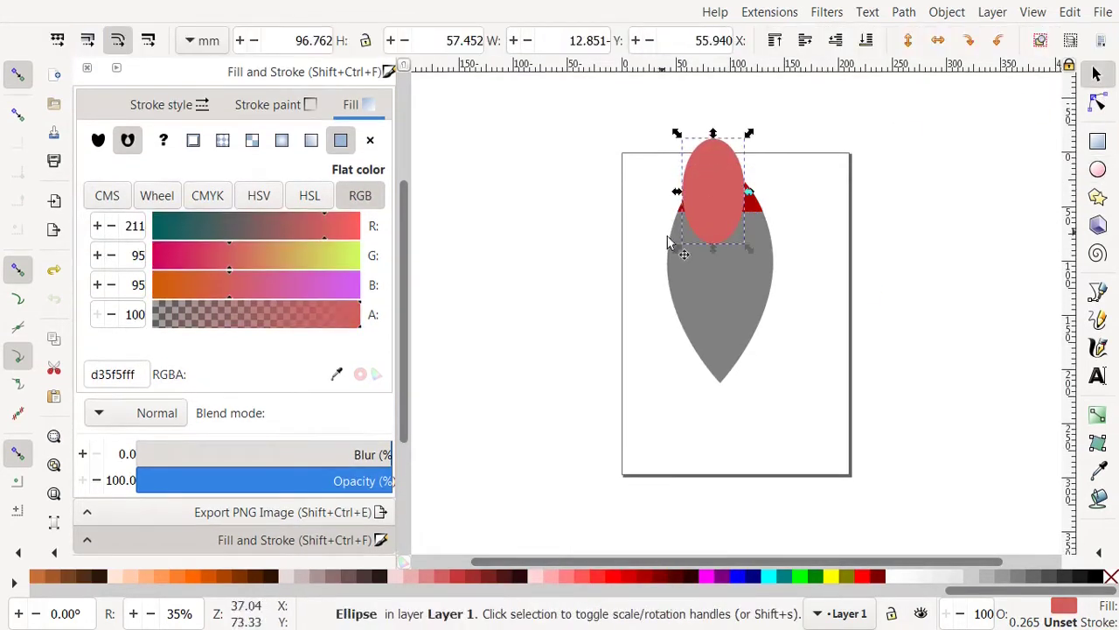
pyautogui.moveTo(677, 194); pyautogui.dragTo(661, 198)
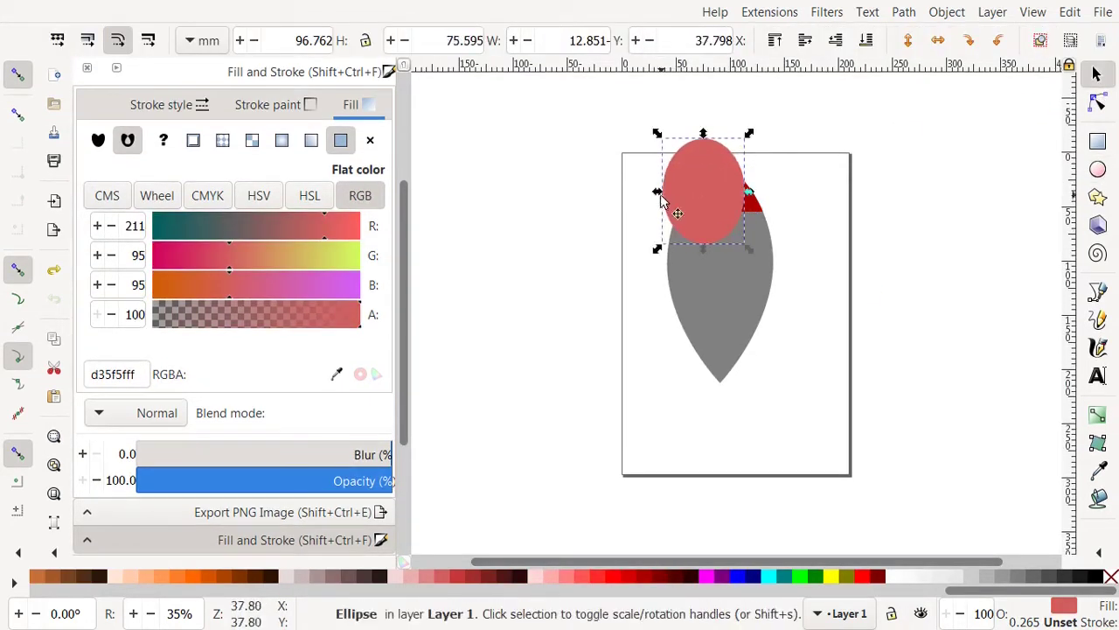
pyautogui.keyDown('shift'); pyautogui.click(753, 202); pyautogui.keyUp('shift')
pyautogui.press('Escape')
pyautogui.click(730, 203)
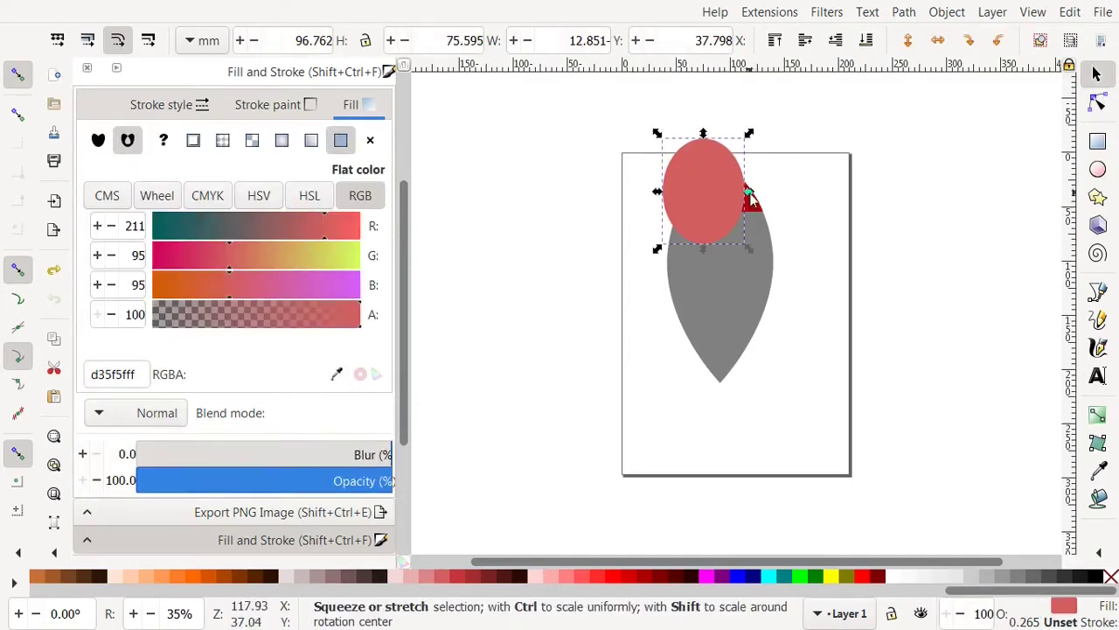
pyautogui.moveTo(745, 201); pyautogui.dragTo(737, 203)
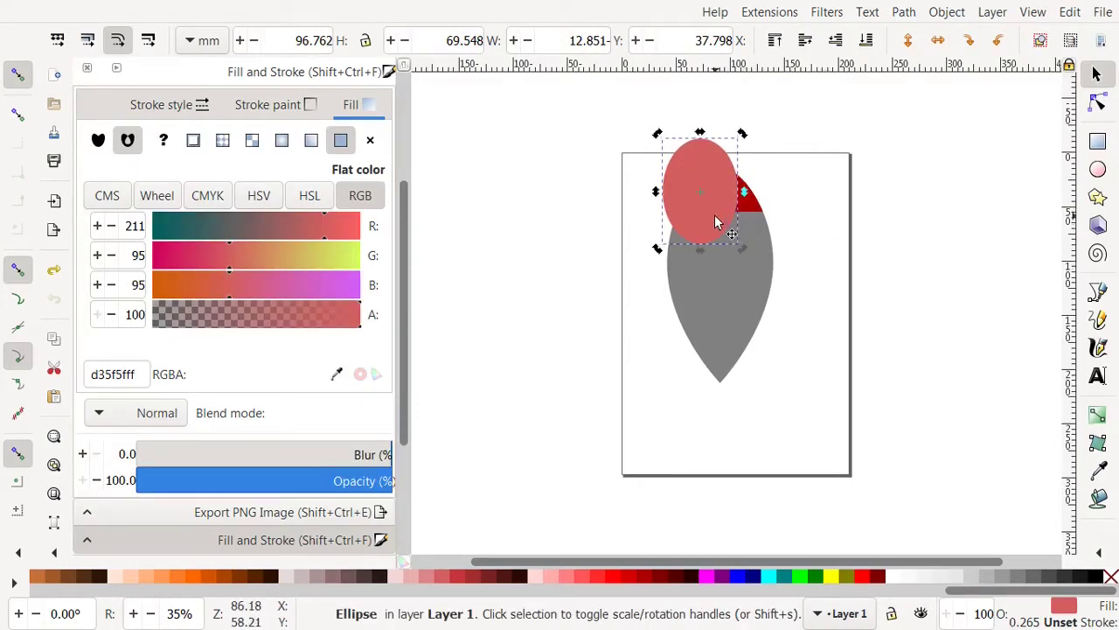
# Step: Rotate the ellipse so its edge follows the slope of the nose's right side
pyautogui.click(715, 215)
pyautogui.moveTo(744, 250); pyautogui.dragTo(727, 225)
pyautogui.moveTo(660, 143); pyautogui.dragTo(658, 166)
pyautogui.moveTo(742, 216); pyautogui.dragTo(740, 218)
# Step: Subtract the tilted ellipse from the dark red nose copy with Difference to leave a shadow along the right edge
pyautogui.keyDown('shift'); pyautogui.click(757, 210); pyautogui.keyUp('shift')
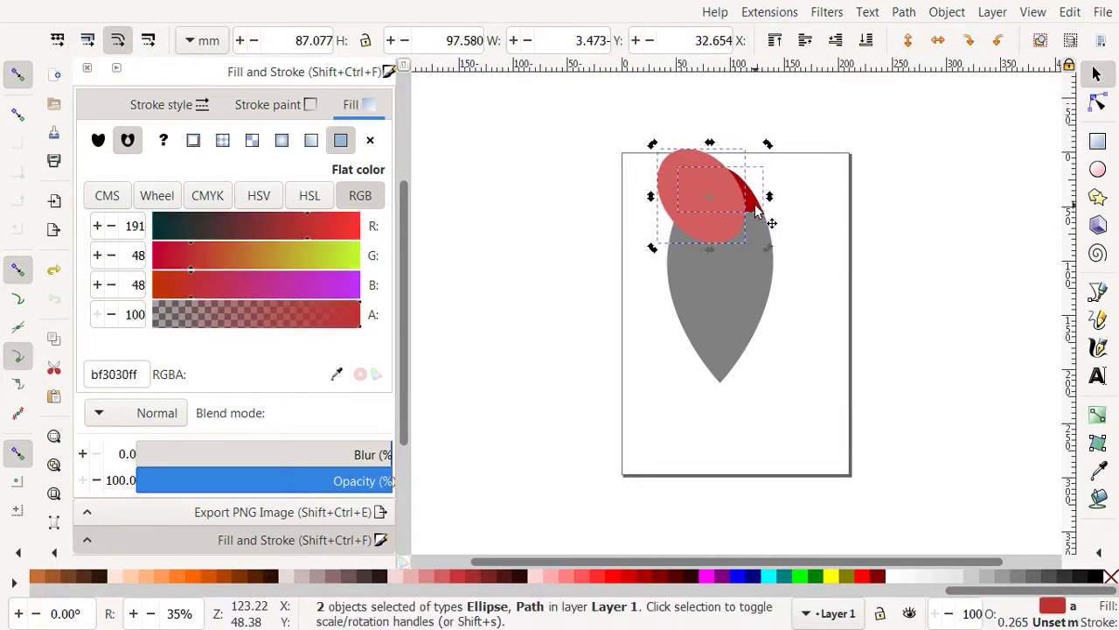
pyautogui.click(901, 14)
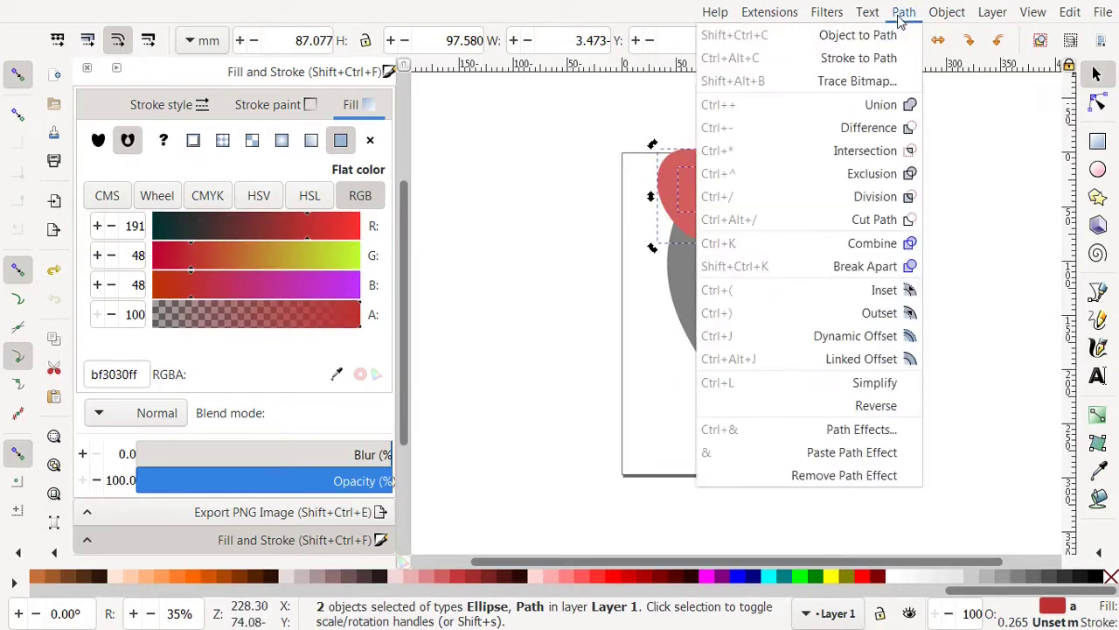
pyautogui.click(892, 131)
pyautogui.click(883, 273)
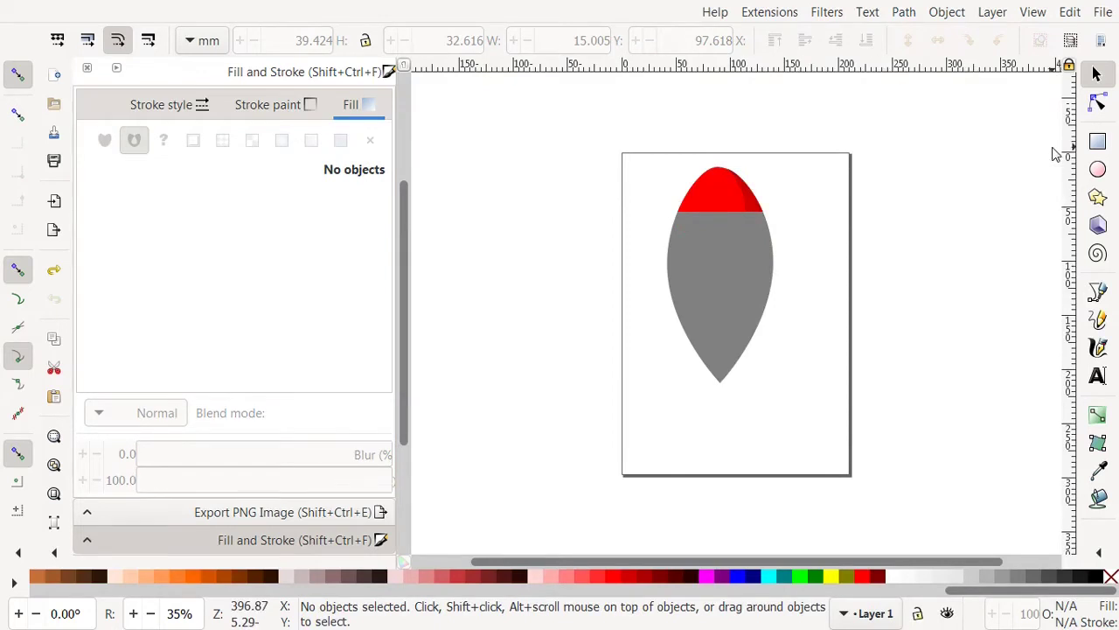
# Step: Draw a rectangle about 45 mm wide and 11 mm high across the body's lower end and fill it with blue, 0000ff
pyautogui.press('r')
pyautogui.moveTo(870, 262); pyautogui.dragTo(732, 379)
pyautogui.click(745, 577)
# Step: Duplicate the blue band, place the copy directly below it and fill it with red, ff0000
pyautogui.press('s')
pyautogui.rightClick(732, 368)
pyautogui.click(691, 183)
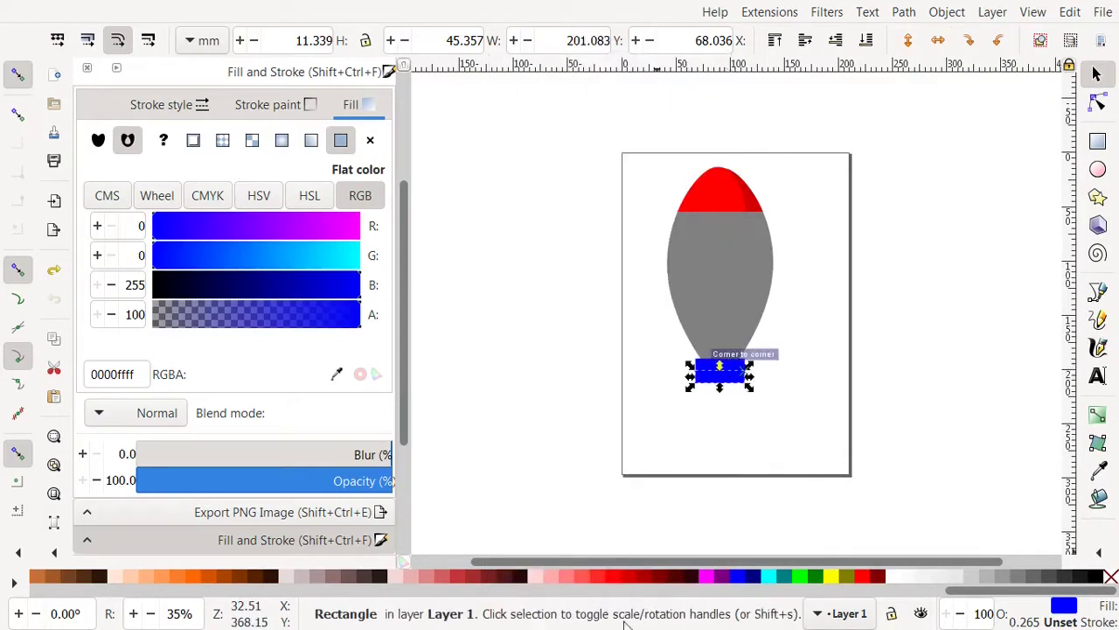
pyautogui.click(615, 577)
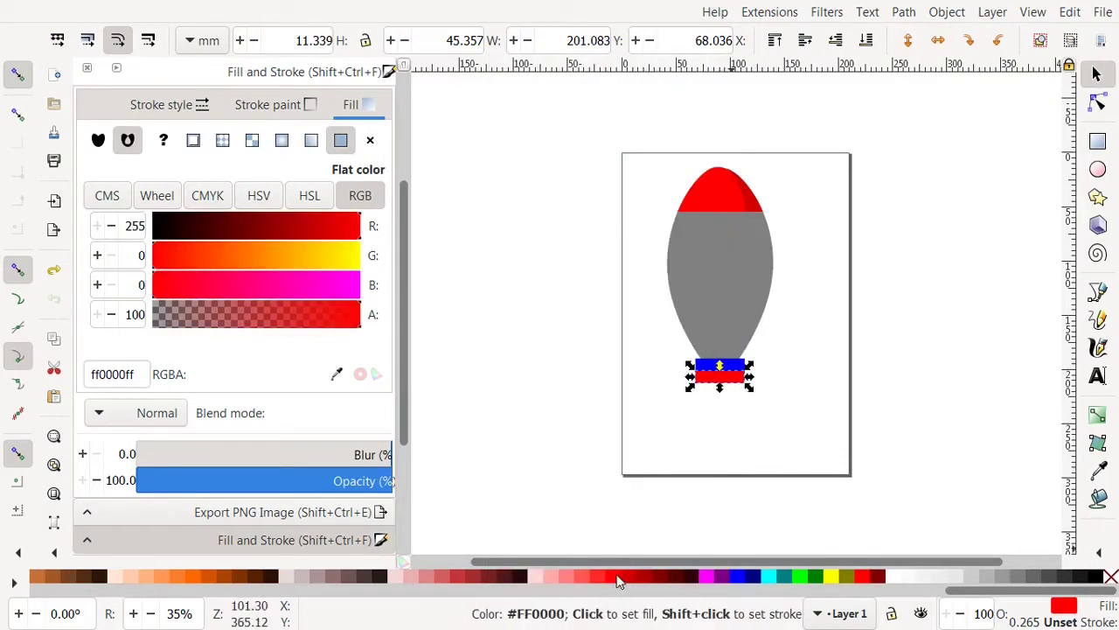
# Step: Shrink the red band to about 29 mm wide and 7 mm high, centred under the blue band
pyautogui.moveTo(691, 381); pyautogui.dragTo(723, 391)
pyautogui.click(829, 485)
pyautogui.click(725, 378)
pyautogui.click(787, 390)
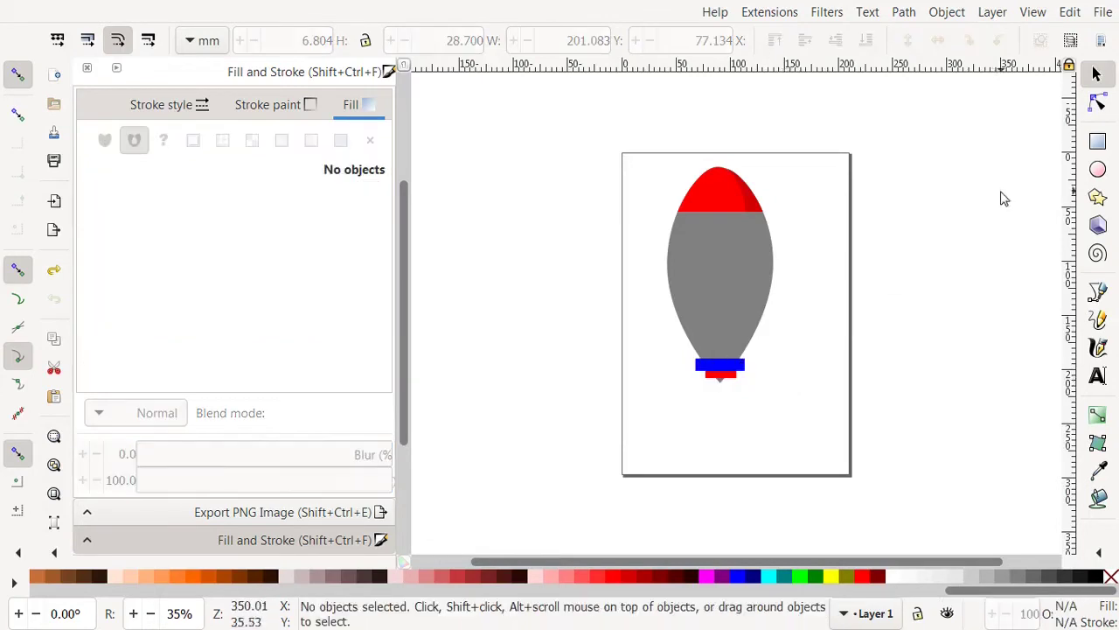
# Step: Draw an ellipse about 82 by 107 mm to the right of the page and fill it with orange, ff6600
pyautogui.click(1098, 171)
pyautogui.moveTo(892, 179); pyautogui.dragTo(981, 295)
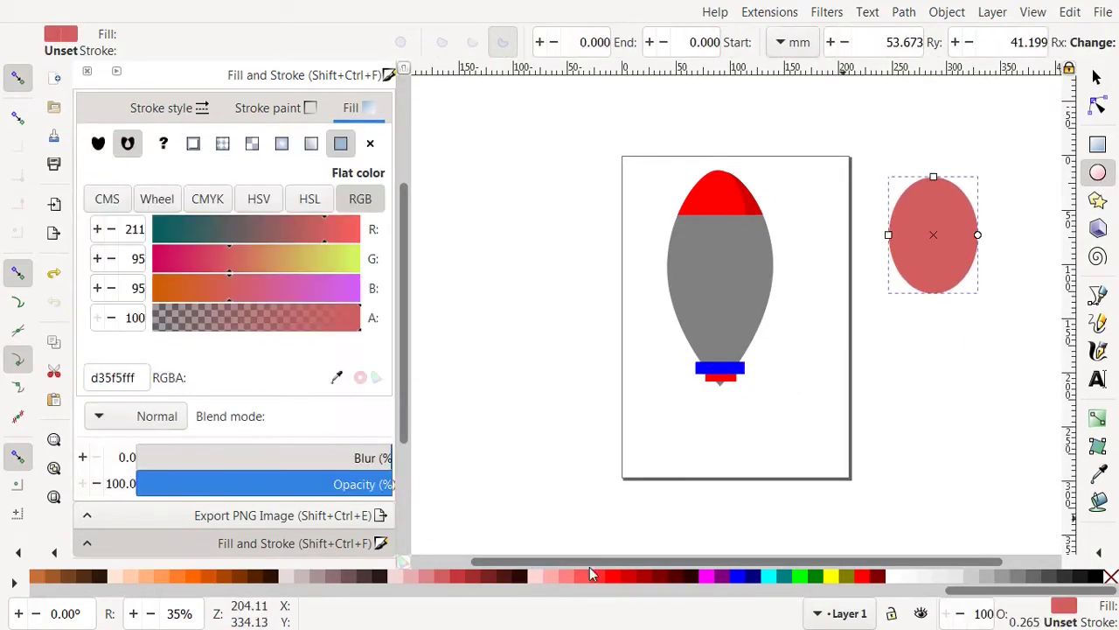
pyautogui.click(597, 575)
# Step: Convert the orange ellipse to a path, shape it into a flame with a pointed bottom and flattened top, and place it under the red band
pyautogui.click(904, 11)
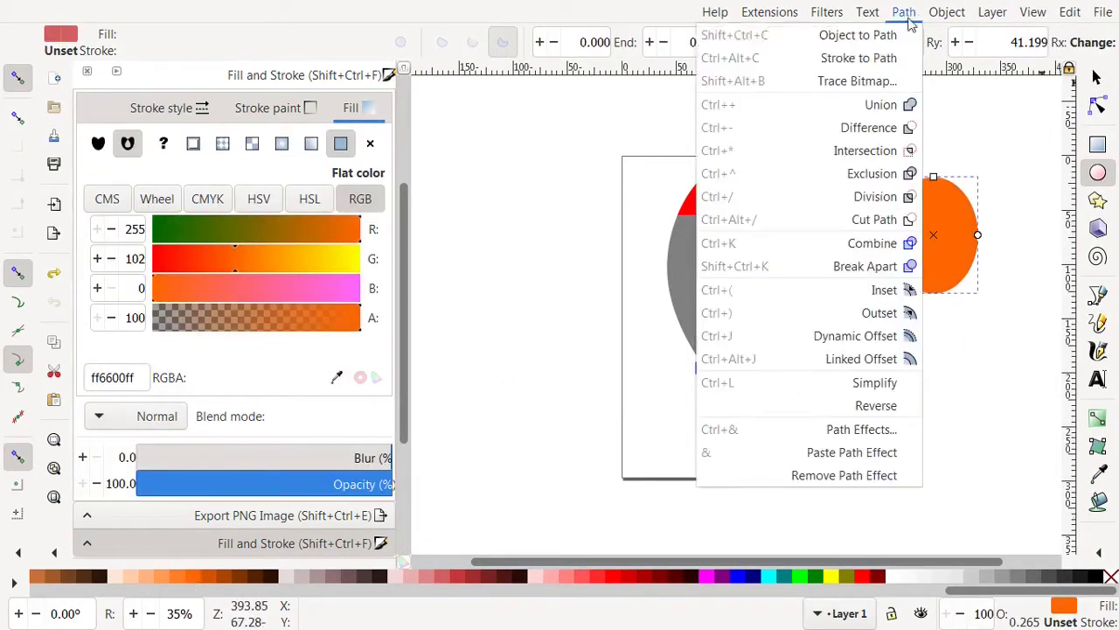
pyautogui.click(906, 34)
pyautogui.click(1104, 107)
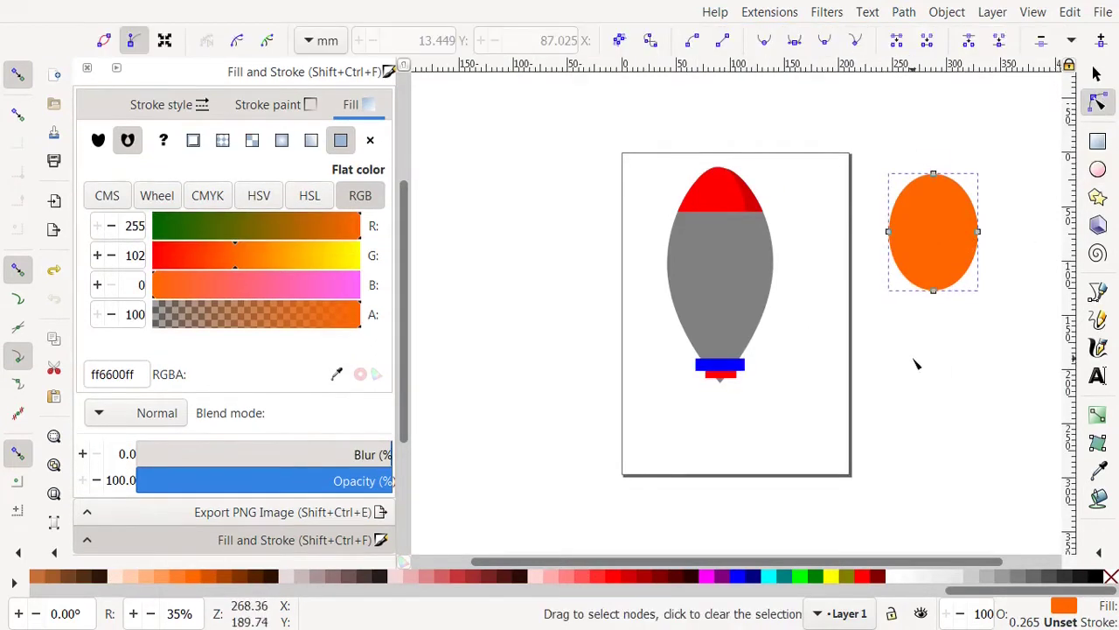
pyautogui.click(933, 292)
pyautogui.moveTo(911, 291); pyautogui.dragTo(934, 292)
pyautogui.moveTo(933, 174); pyautogui.dragTo(733, 412)
pyautogui.click(1097, 75)
# Step: Duplicate the orange flame, move the copy to the rocket's left, and recolour the original flame red, ff1b00
pyautogui.rightClick(732, 407)
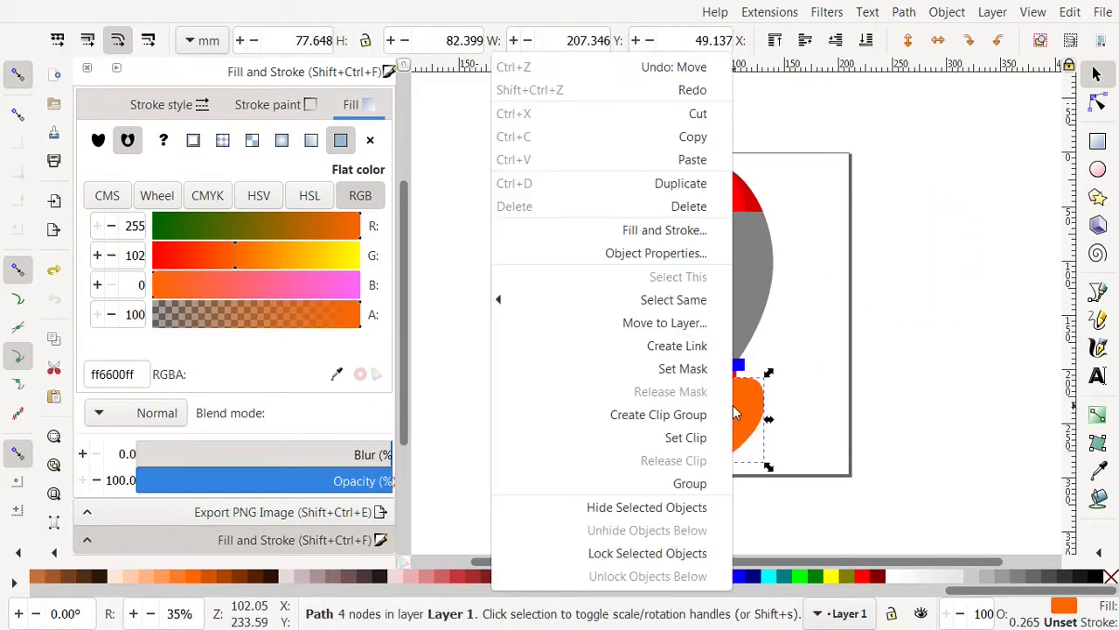
pyautogui.click(711, 185)
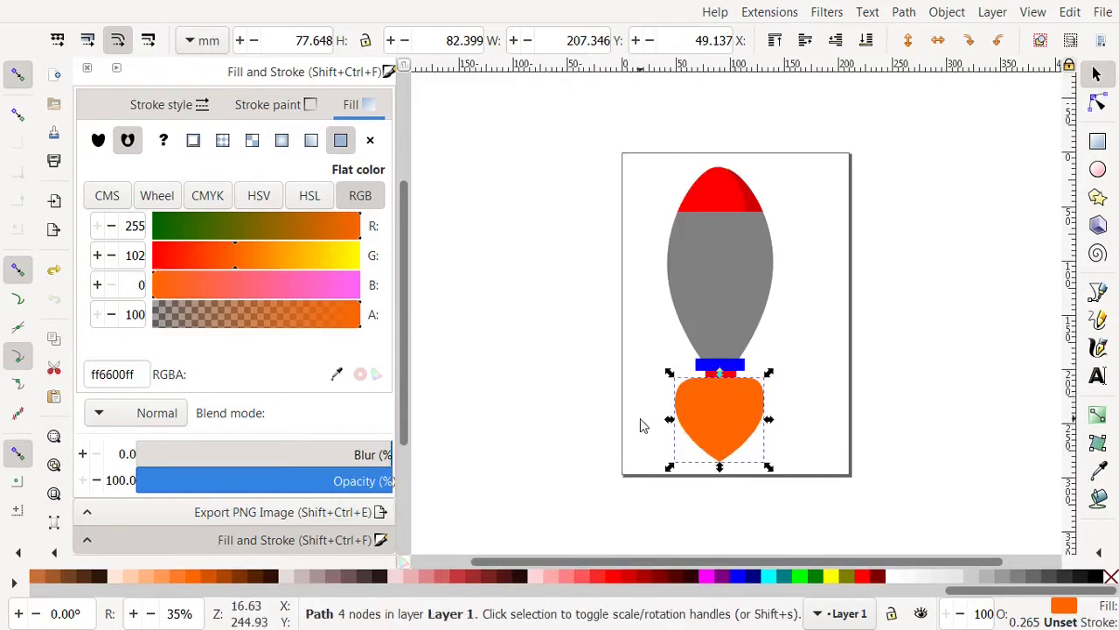
pyautogui.moveTo(716, 414); pyautogui.dragTo(623, 410)
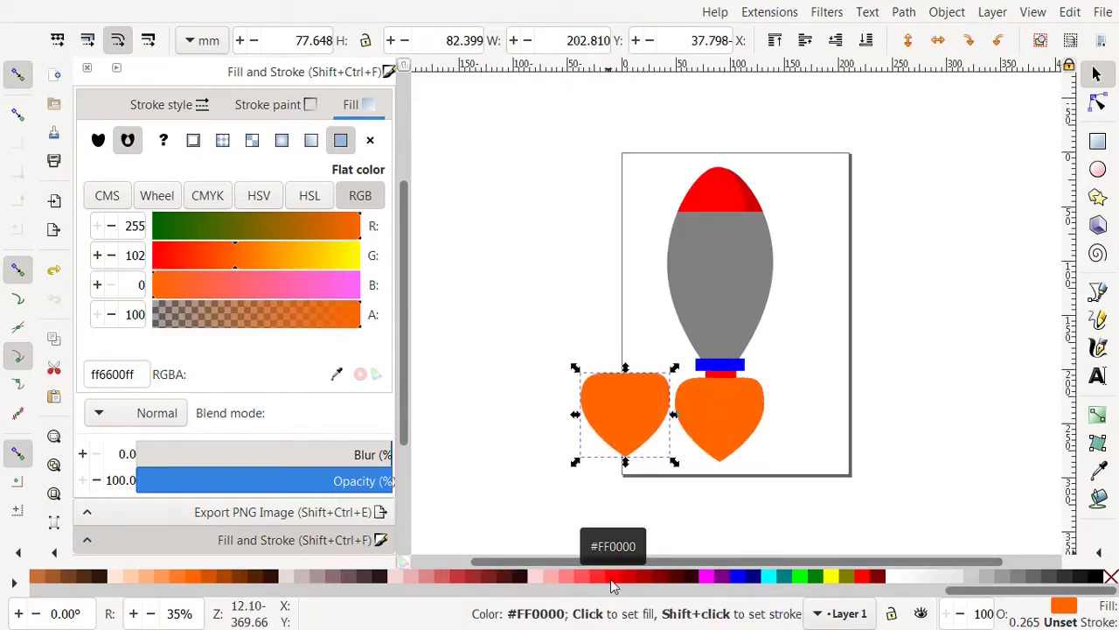
pyautogui.click(725, 442)
pyautogui.click(612, 577)
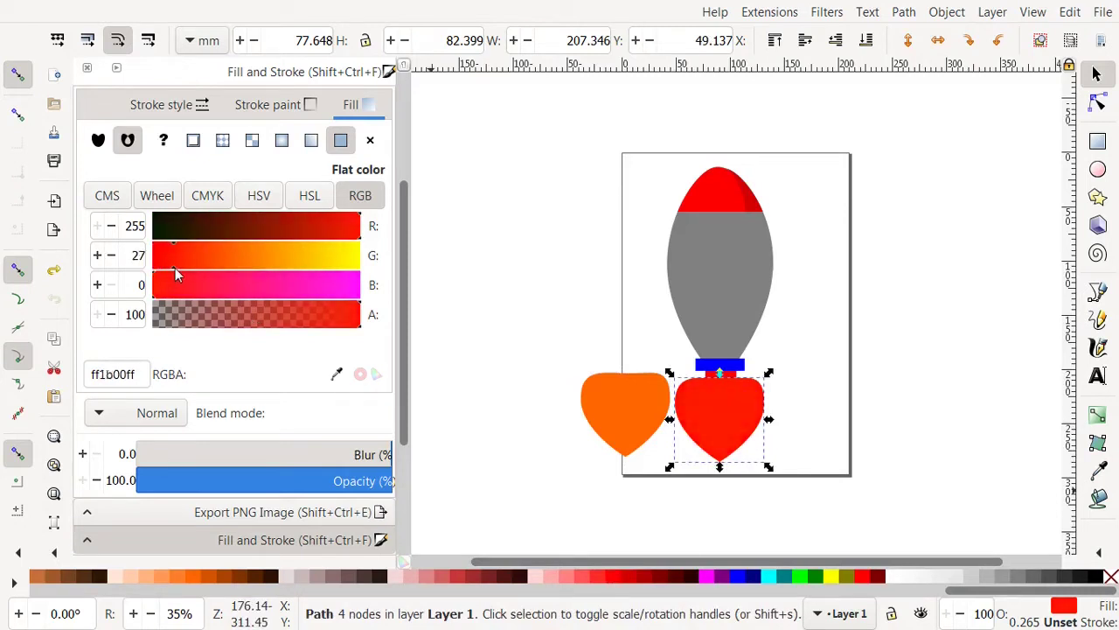
# Step: Shrink the orange flame copy to about 64 by 60 mm, with one inside the red flame and a duplicate left of the page
pyautogui.click(615, 411)
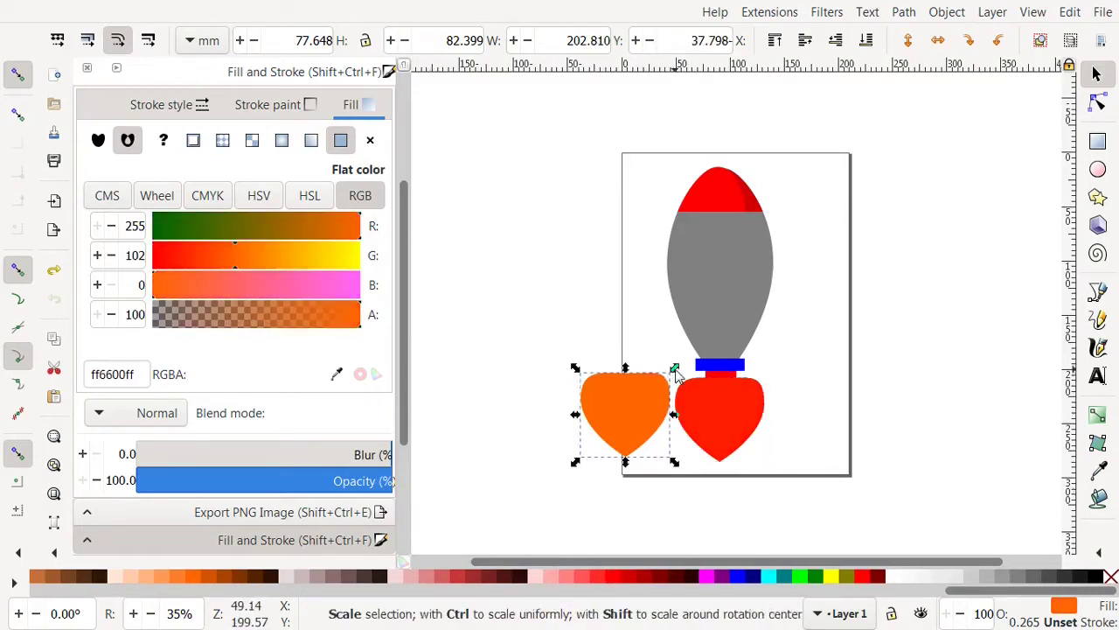
pyautogui.moveTo(674, 371); pyautogui.dragTo(651, 392)
pyautogui.moveTo(617, 424); pyautogui.dragTo(573, 419)
# Step: Fill the small flame left of the page with yellow-orange, ffad00, by setting its green value to 173
pyautogui.click(837, 584)
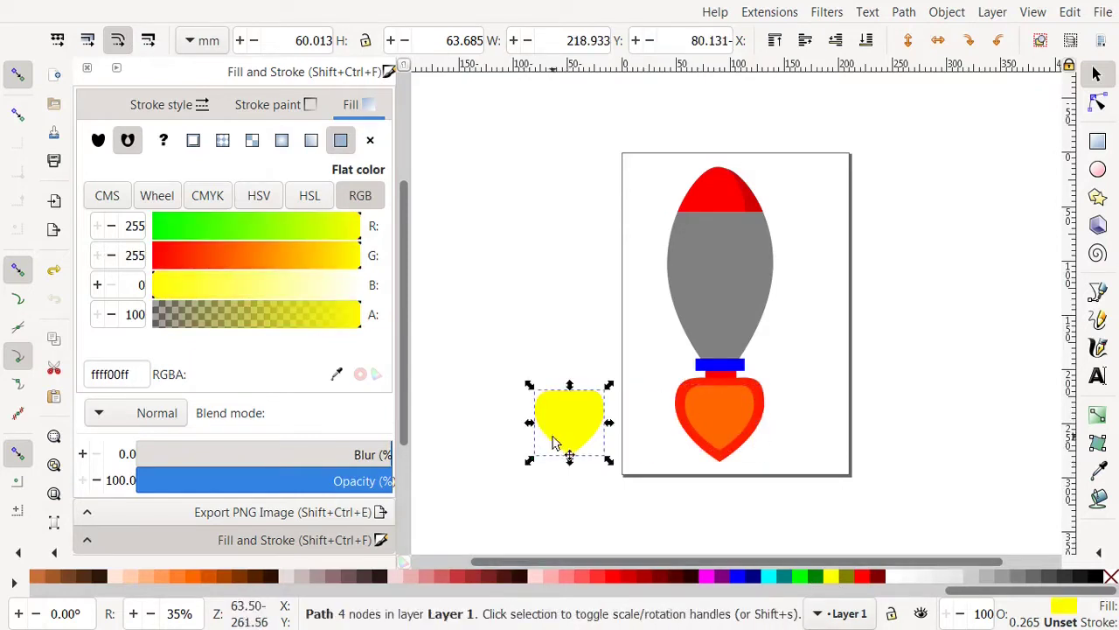
pyautogui.moveTo(360, 267); pyautogui.dragTo(296, 267)
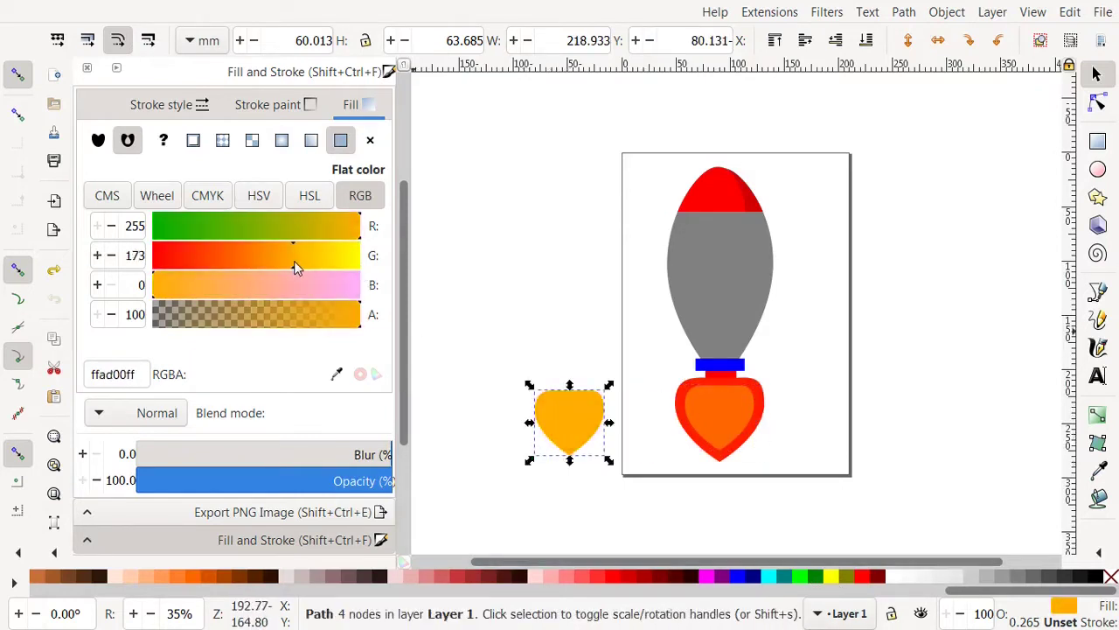
# Step: Place the yellow-orange flame in the centre of the orange flame at about 43 by 40.5 mm
pyautogui.moveTo(587, 408); pyautogui.dragTo(722, 416)
pyautogui.click(813, 389)
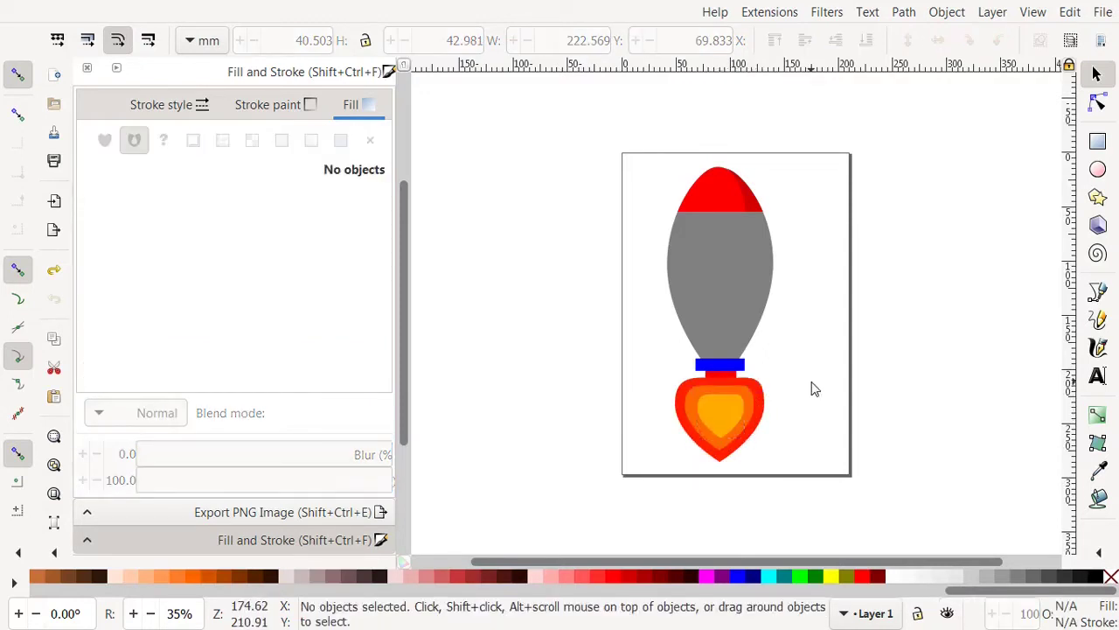
# Step: Shorten the red band under the blue band to about 4 mm high by raising its lower edge
pyautogui.click(732, 372)
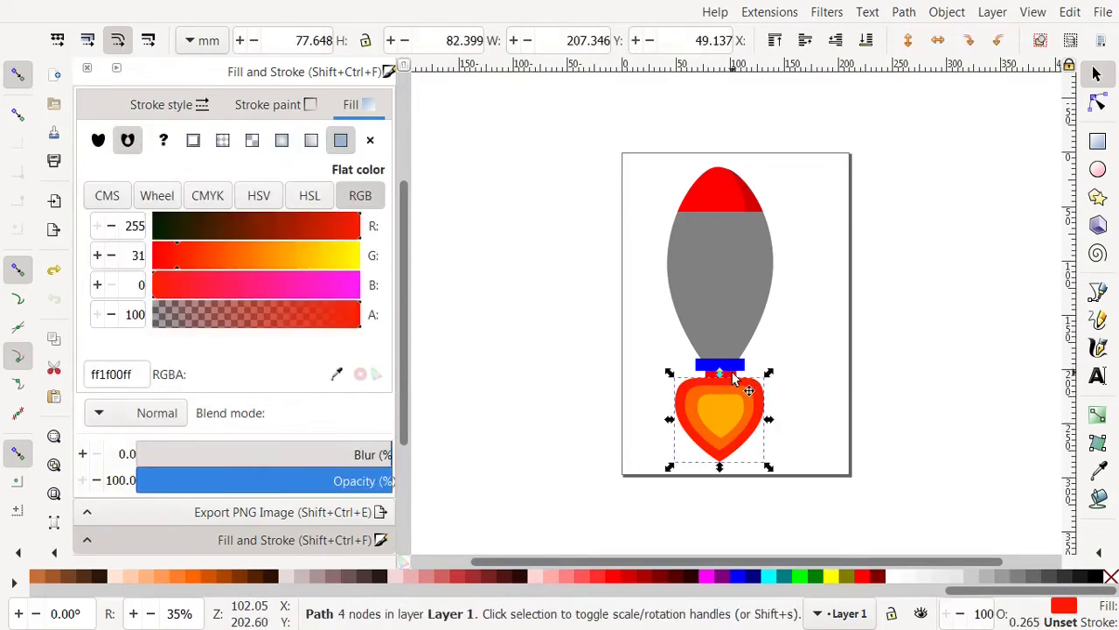
pyautogui.press('+')
pyautogui.click(732, 400)
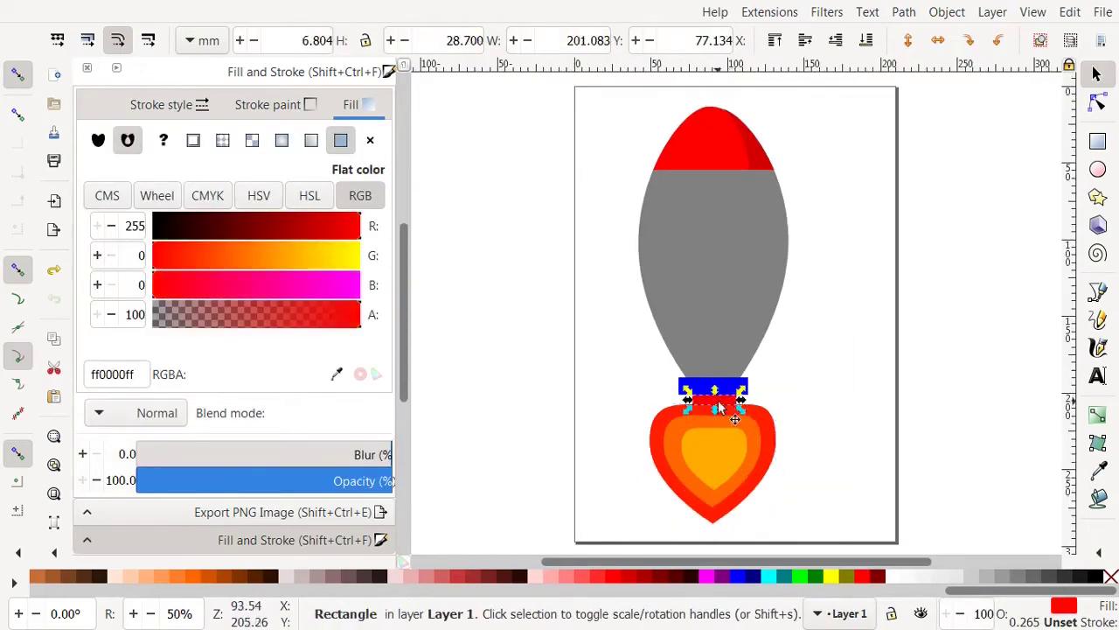
pyautogui.click(782, 445)
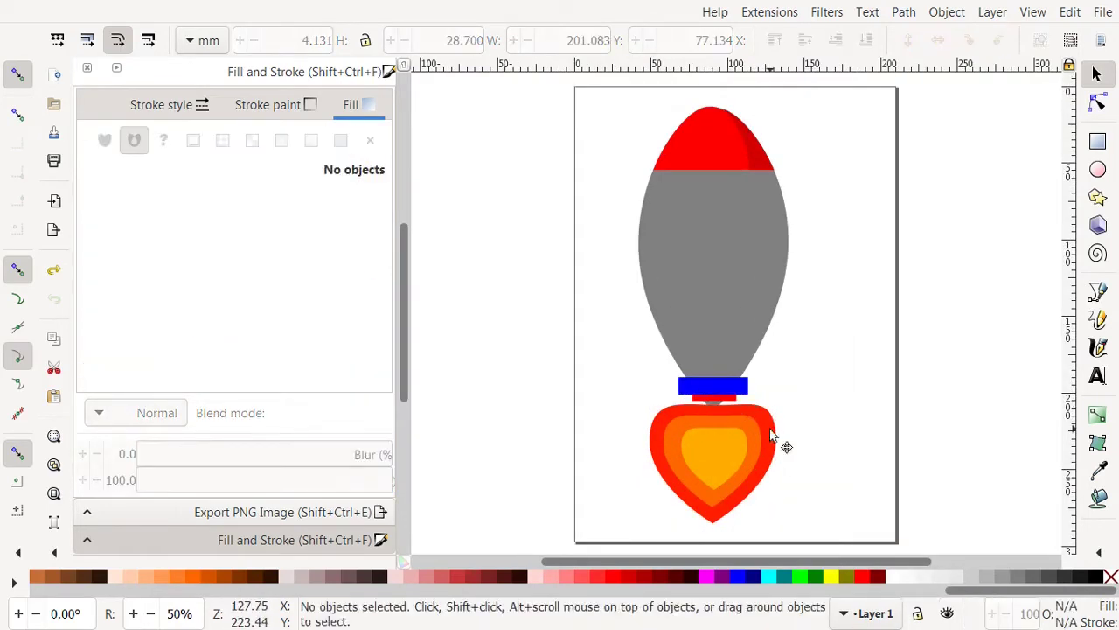
# Step: Group the three flame shapes and move the group up against the red band
pyautogui.click(770, 440)
pyautogui.keyDown('shift'); pyautogui.click(757, 440); pyautogui.keyUp('shift')
pyautogui.keyDown('shift'); pyautogui.click(735, 452); pyautogui.keyUp('shift')
pyautogui.rightClick(730, 453)
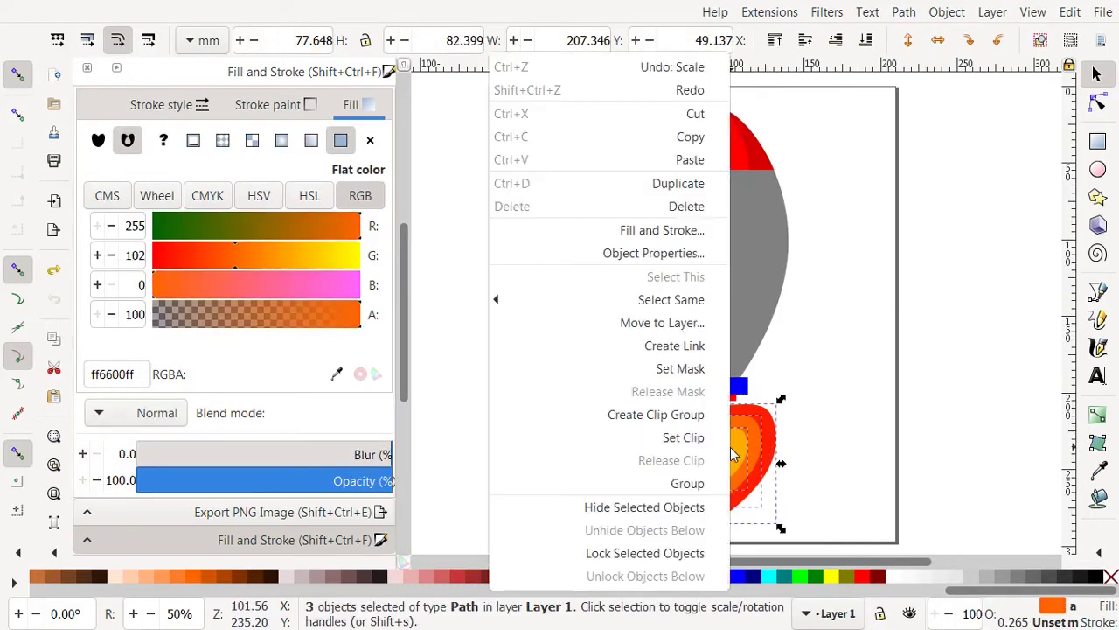
pyautogui.click(689, 490)
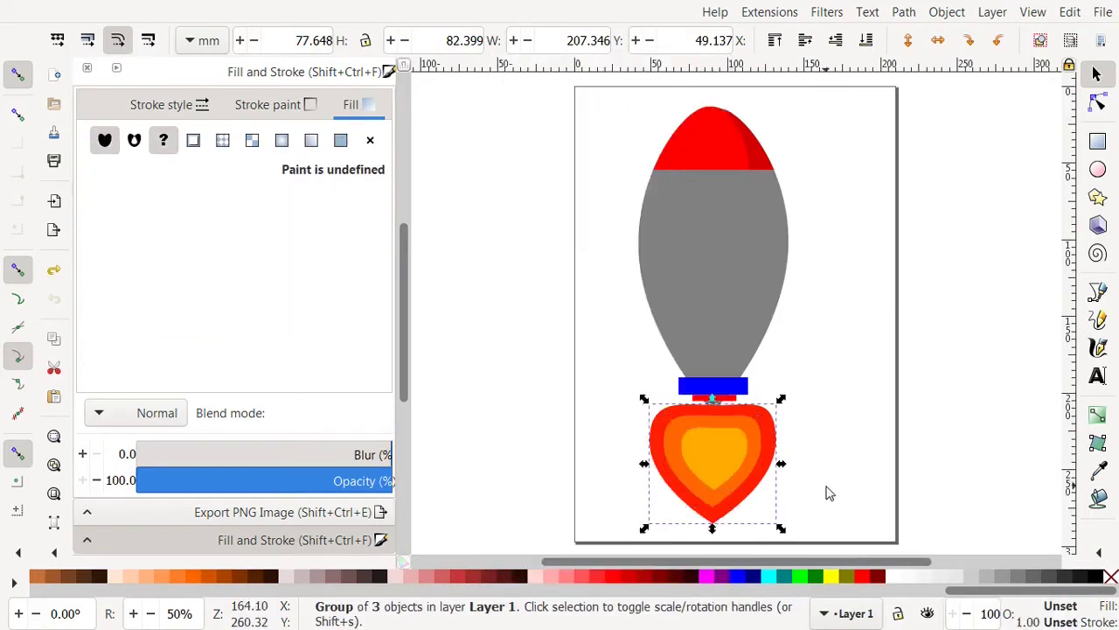
pyautogui.click(829, 493)
pyautogui.moveTo(727, 472); pyautogui.dragTo(725, 468)
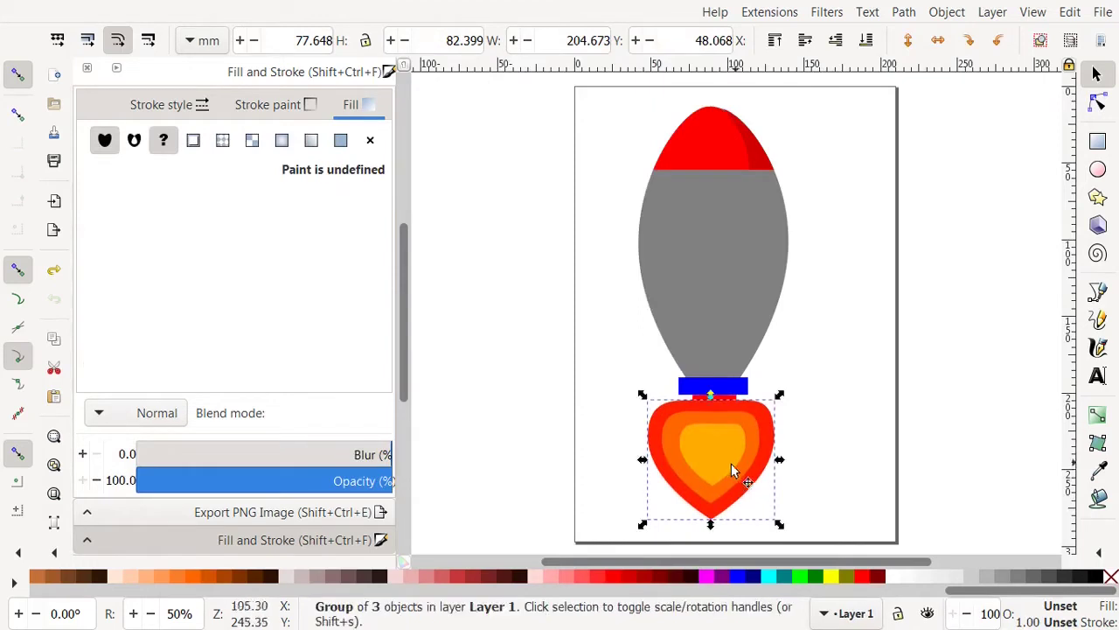
pyautogui.click(837, 446)
pyautogui.press('-')
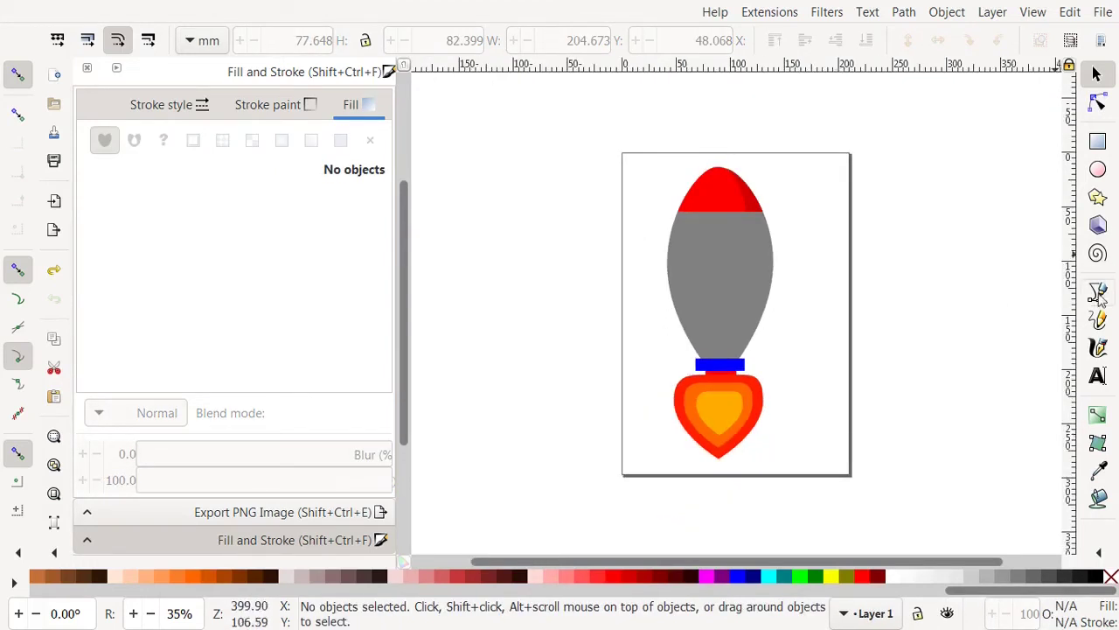
# Step: Draw a triangle about 64 by 52 mm to the right of the page, with flat orange fill ff6600 and stroke width 0
pyautogui.click(1098, 293)
pyautogui.click(934, 286)
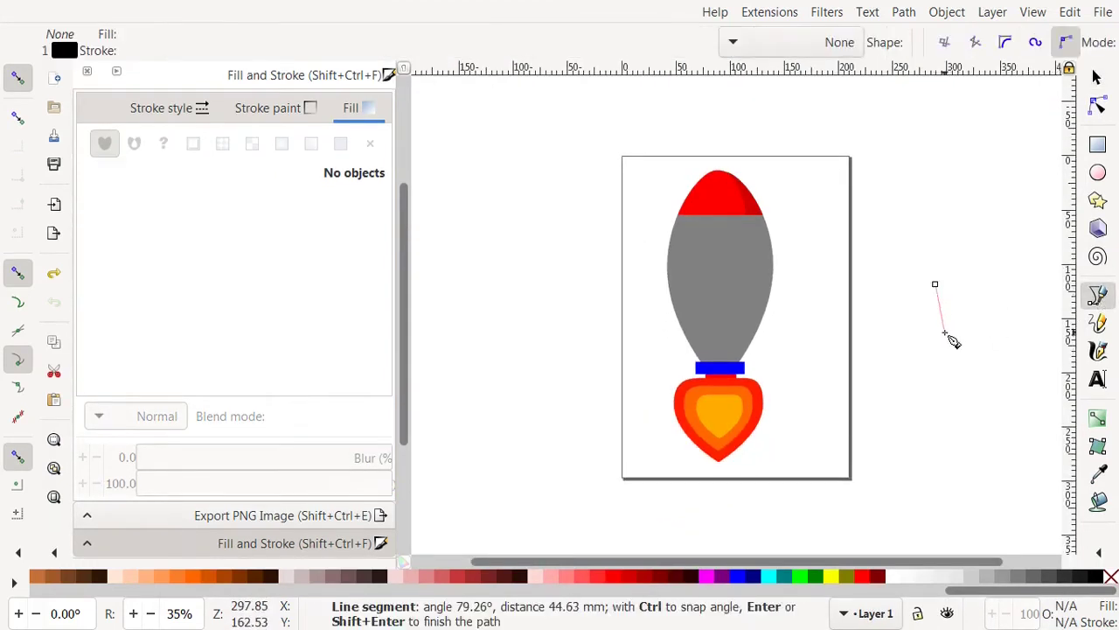
pyautogui.click(943, 331)
pyautogui.click(876, 340)
pyautogui.click(933, 290)
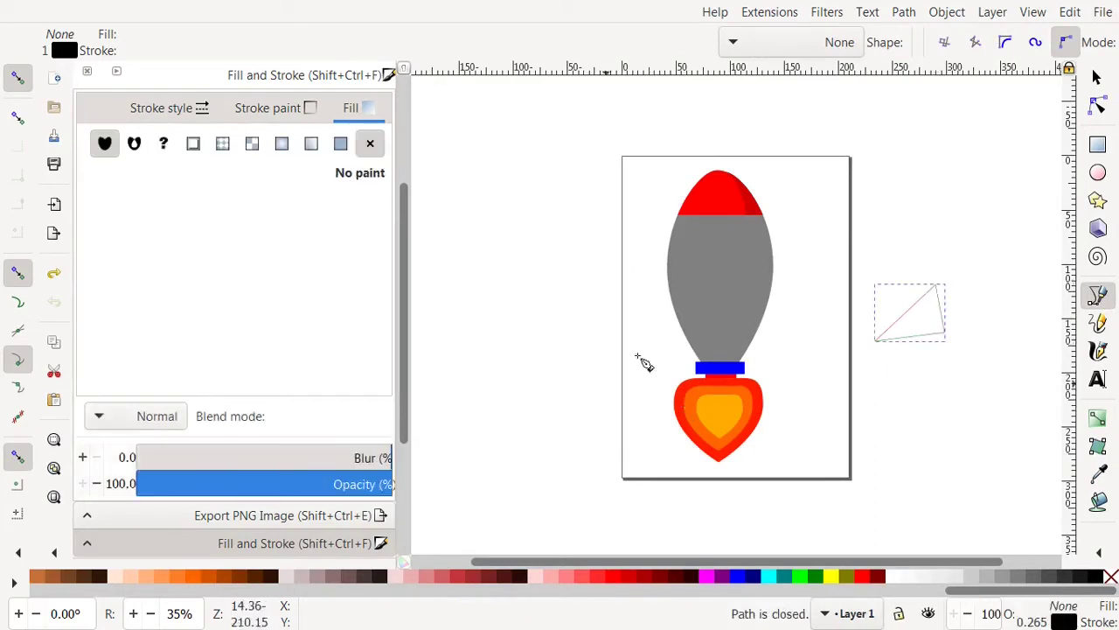
pyautogui.click(341, 145)
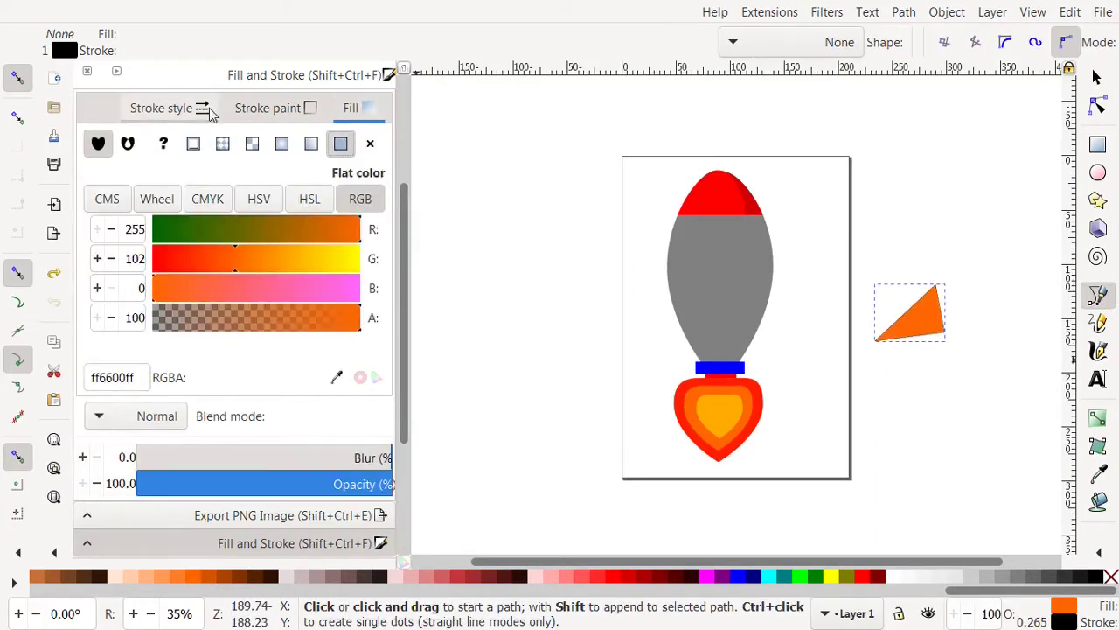
pyautogui.click(161, 107)
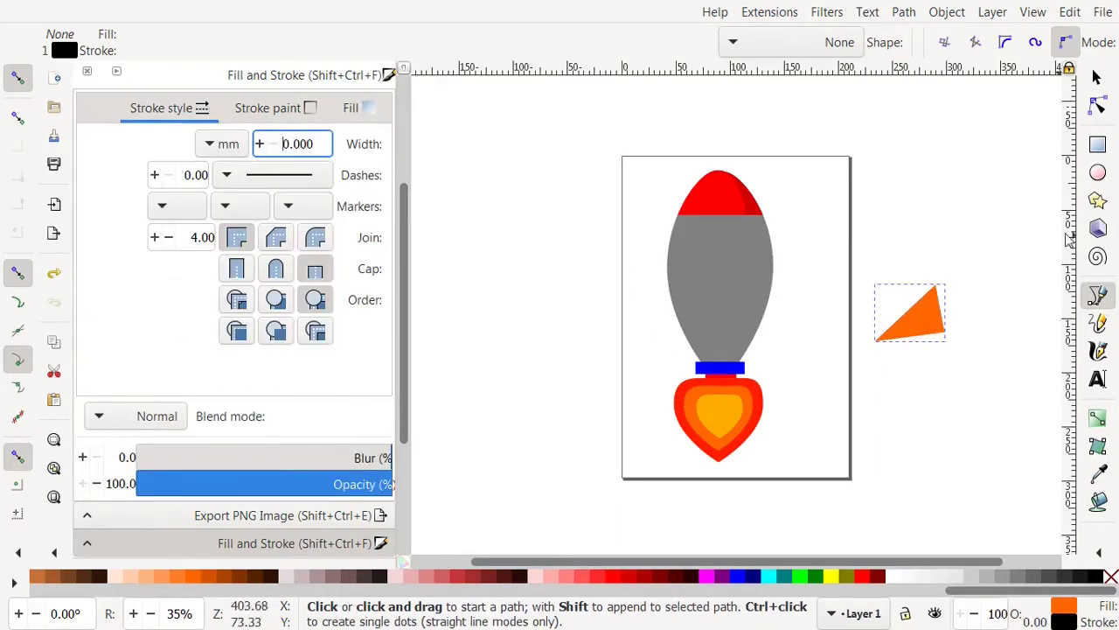
pyautogui.click(953, 367)
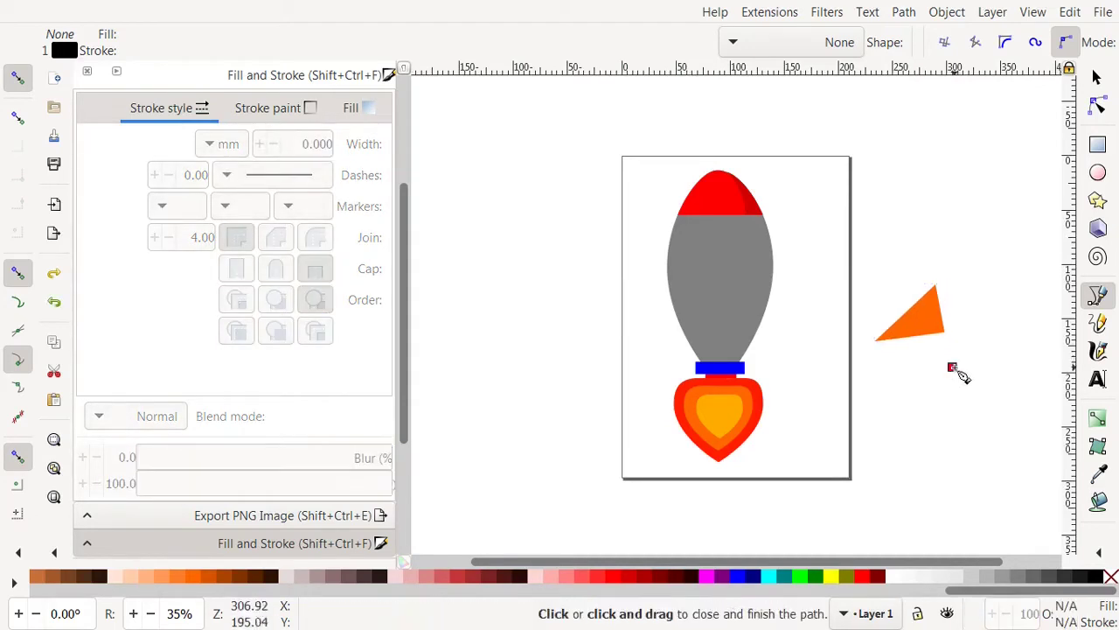
pyautogui.click(953, 368)
pyautogui.click(1098, 77)
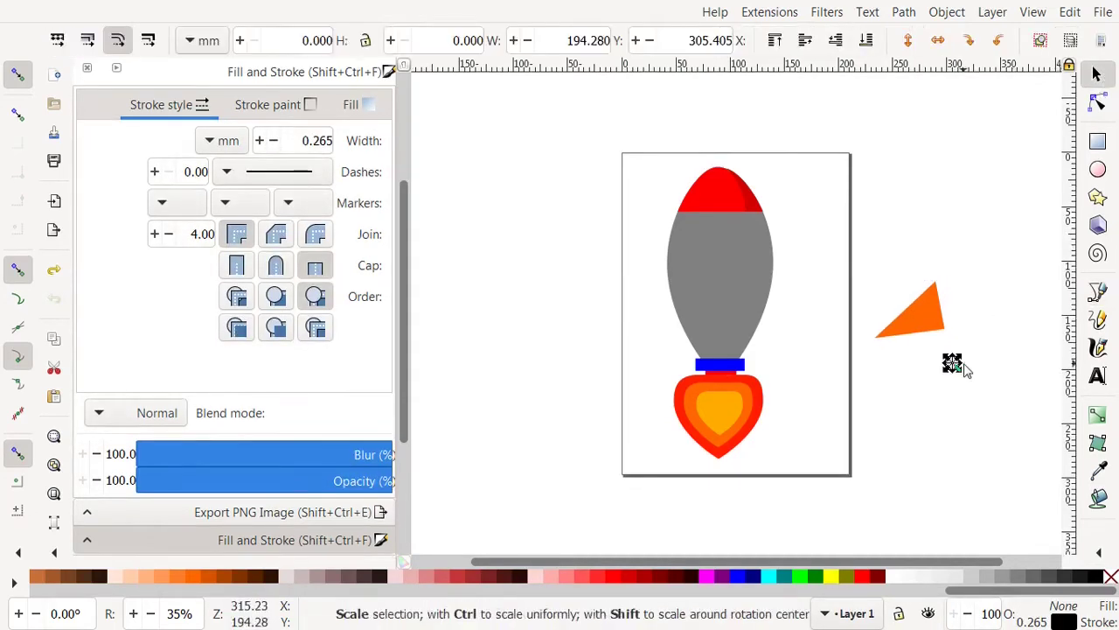
pyautogui.click(965, 369)
# Step: Fill the triangle with pure red and try to convert it to a path
pyautogui.click(934, 321)
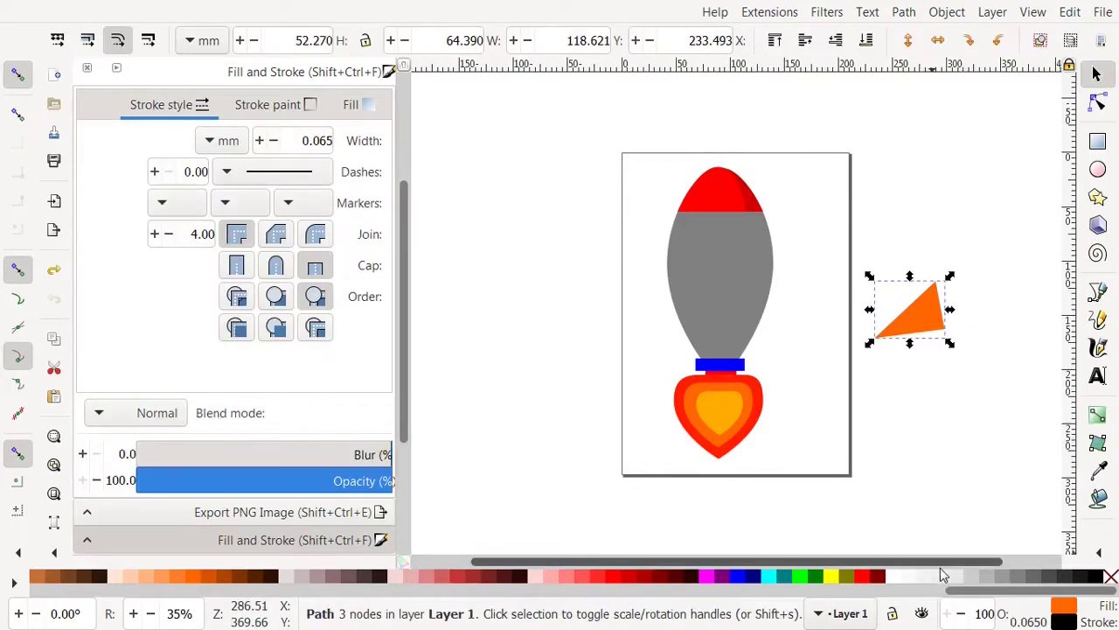
pyautogui.click(611, 579)
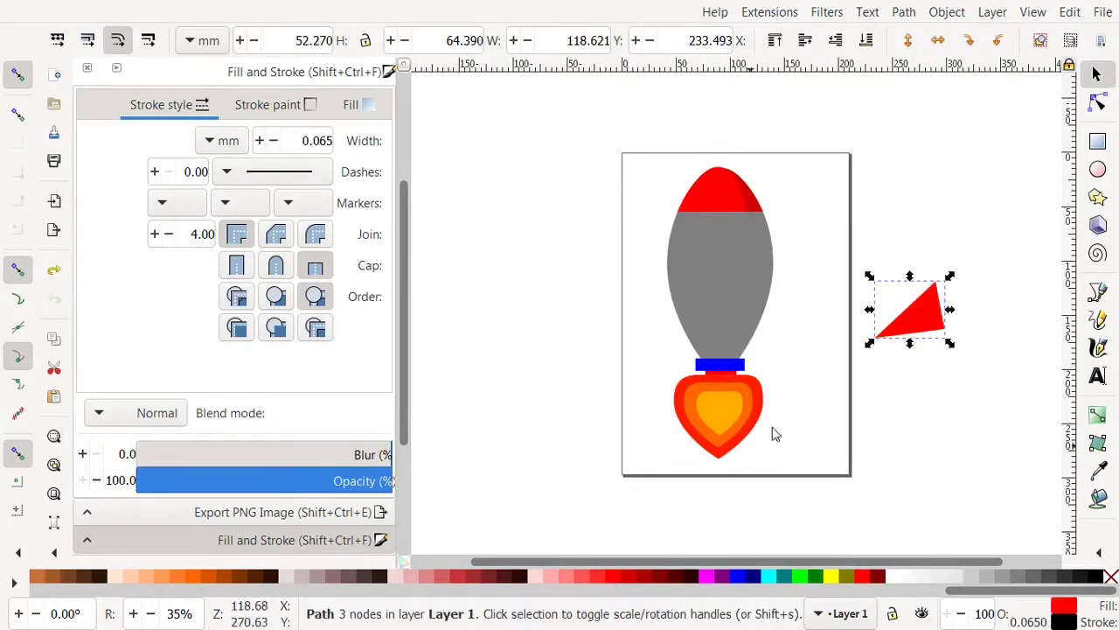
pyautogui.click(901, 11)
pyautogui.click(901, 39)
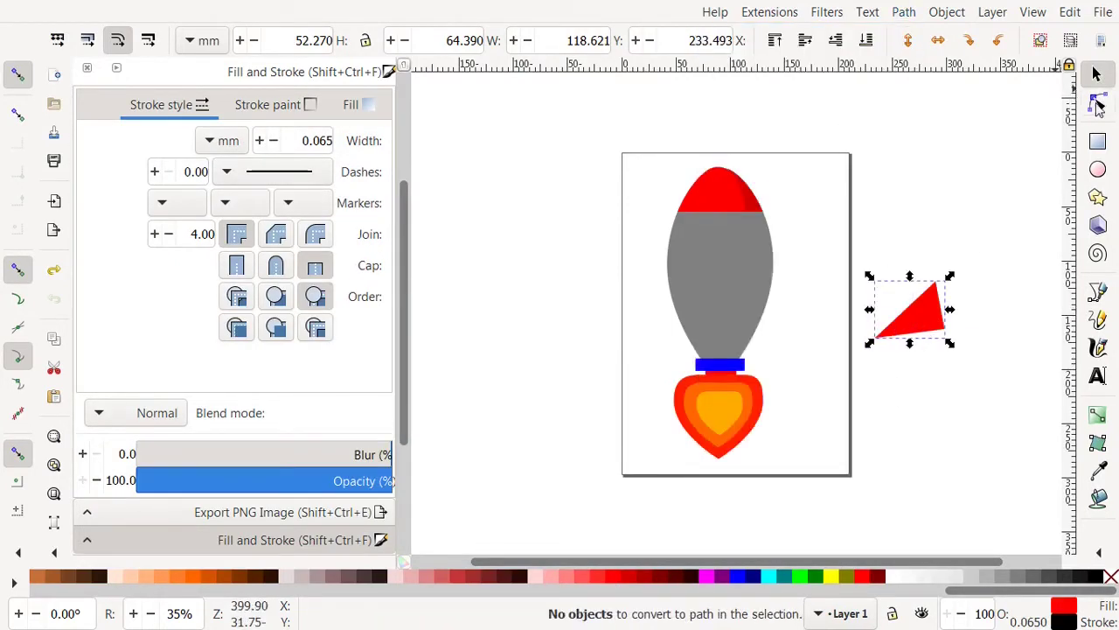
# Step: Curve the red triangle's lower edge inward and pull its two lower corners in to make a smaller fin
pyautogui.click(1098, 103)
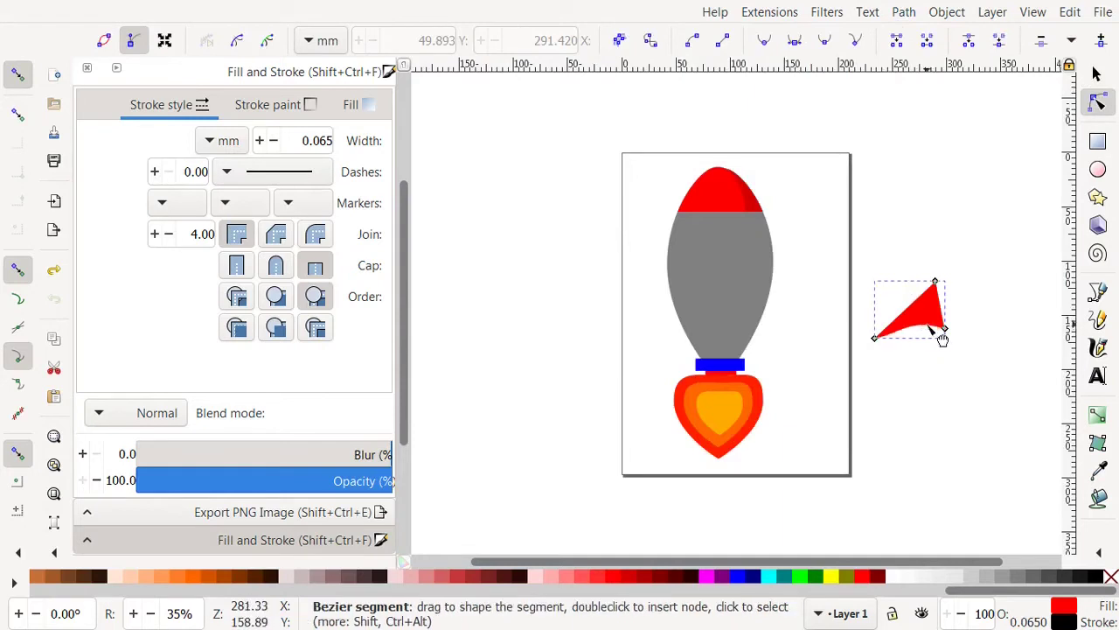
pyautogui.moveTo(943, 327); pyautogui.dragTo(942, 323)
pyautogui.moveTo(875, 337); pyautogui.dragTo(889, 329)
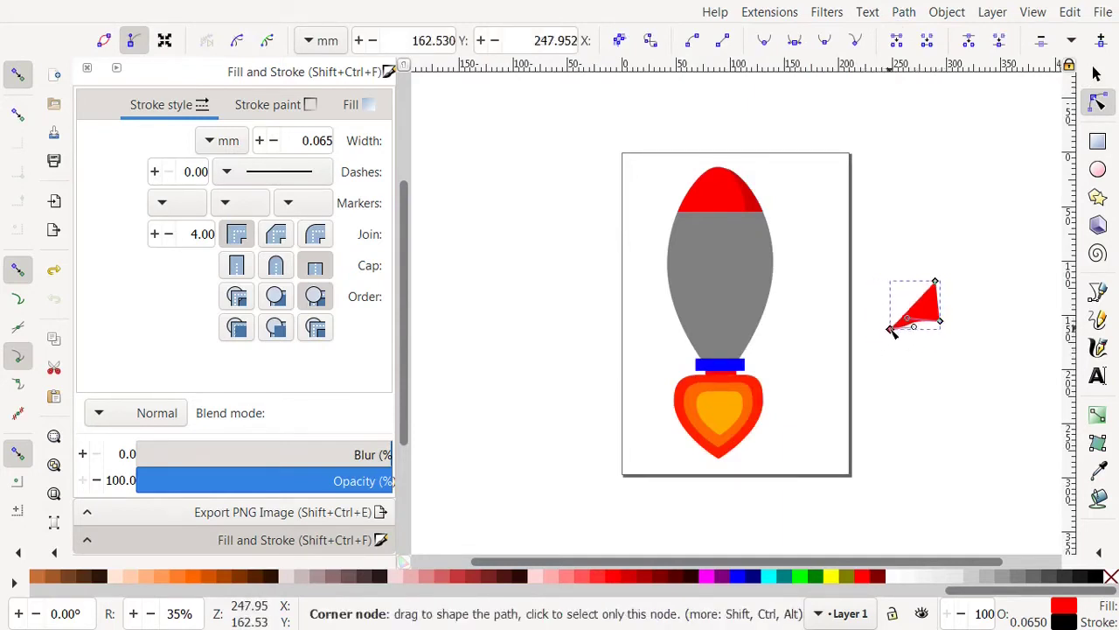
pyautogui.click(946, 355)
pyautogui.click(932, 314)
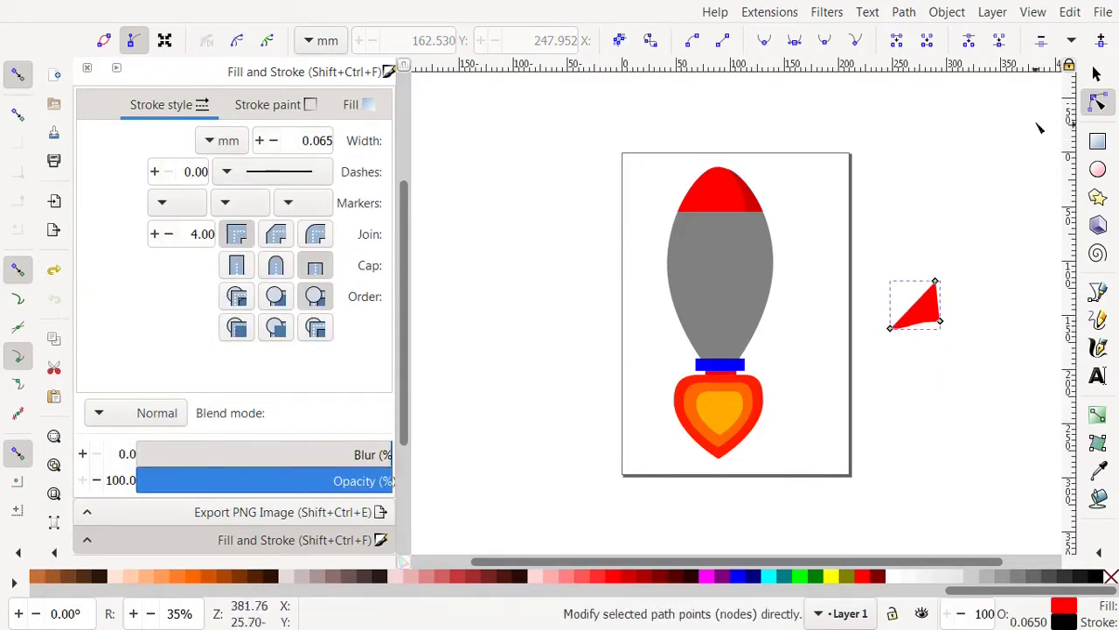
# Step: Move the red fin to the rocket body's lower left side and bend its edges into a swept shape about 42 by 48 mm
pyautogui.click(1097, 74)
pyautogui.moveTo(921, 317); pyautogui.dragTo(673, 341)
pyautogui.press('n')
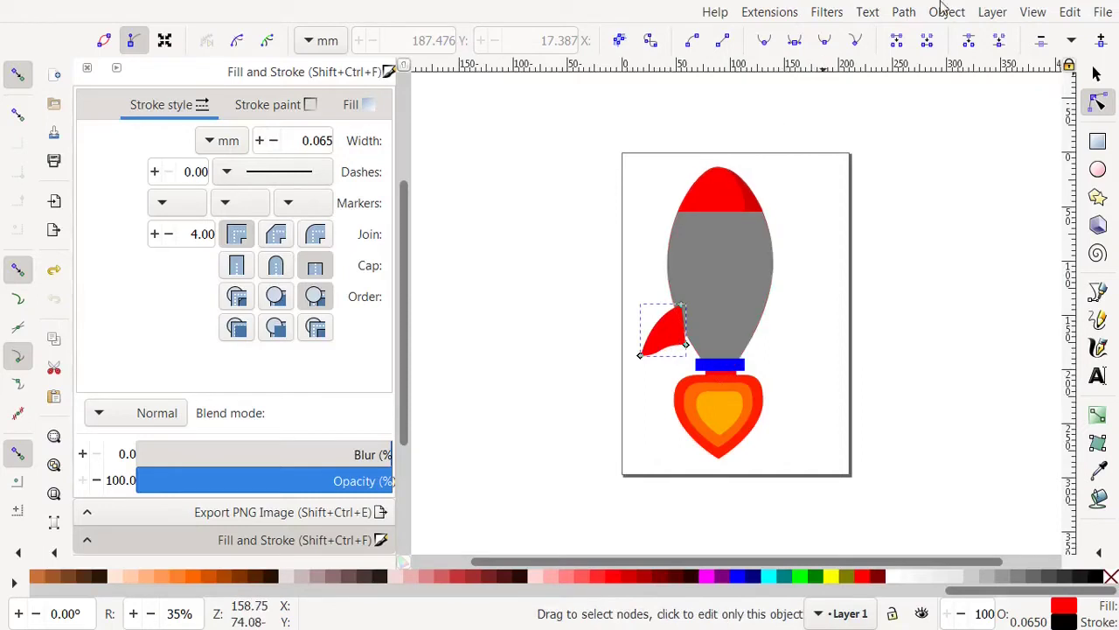
pyautogui.press('s')
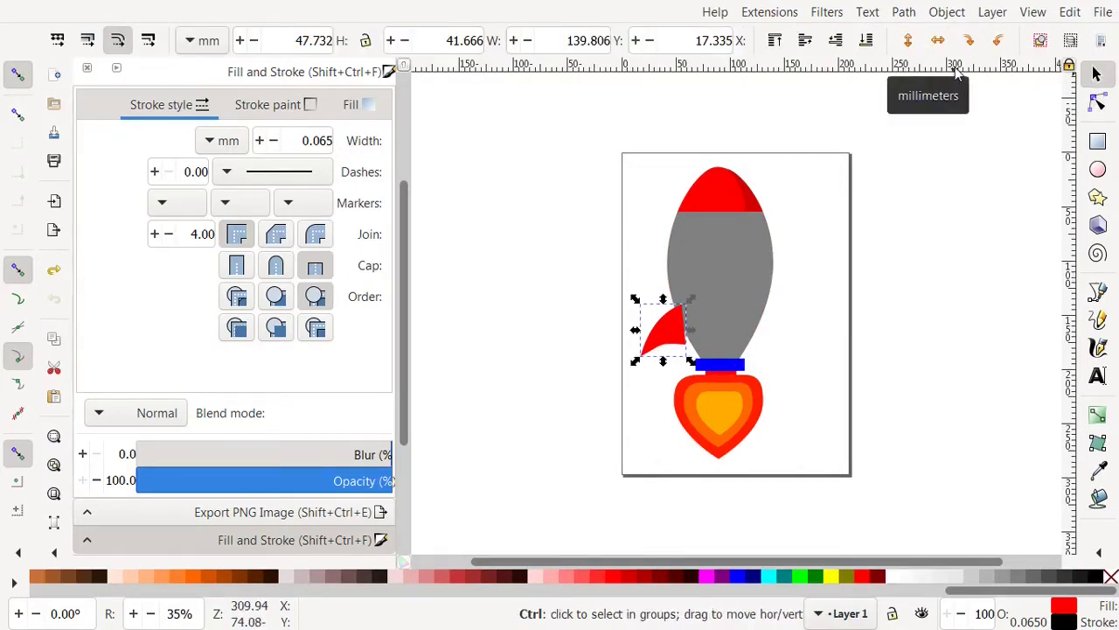
# Step: Duplicate the fin, move the copy to the body's lower right side and flip it horizontally
pyautogui.hotkey('ctrl', 'd')
pyautogui.moveTo(669, 336); pyautogui.dragTo(777, 340)
pyautogui.click(938, 42)
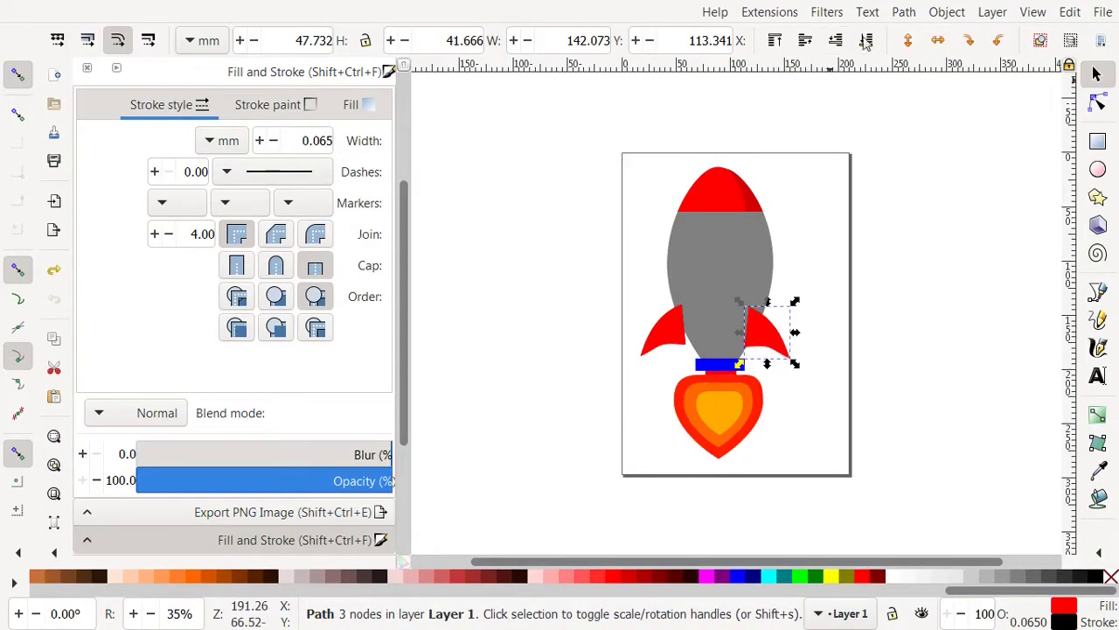
# Step: Place both fins behind the grey body, adjust their shape and position against its sides, and nudge the flame group slightly right
pyautogui.click(666, 331)
pyautogui.moveTo(671, 343)
pyautogui.mouseDown()
pyautogui.moveTo(688, 341)
pyautogui.moveTo(673, 339)
pyautogui.mouseUp()
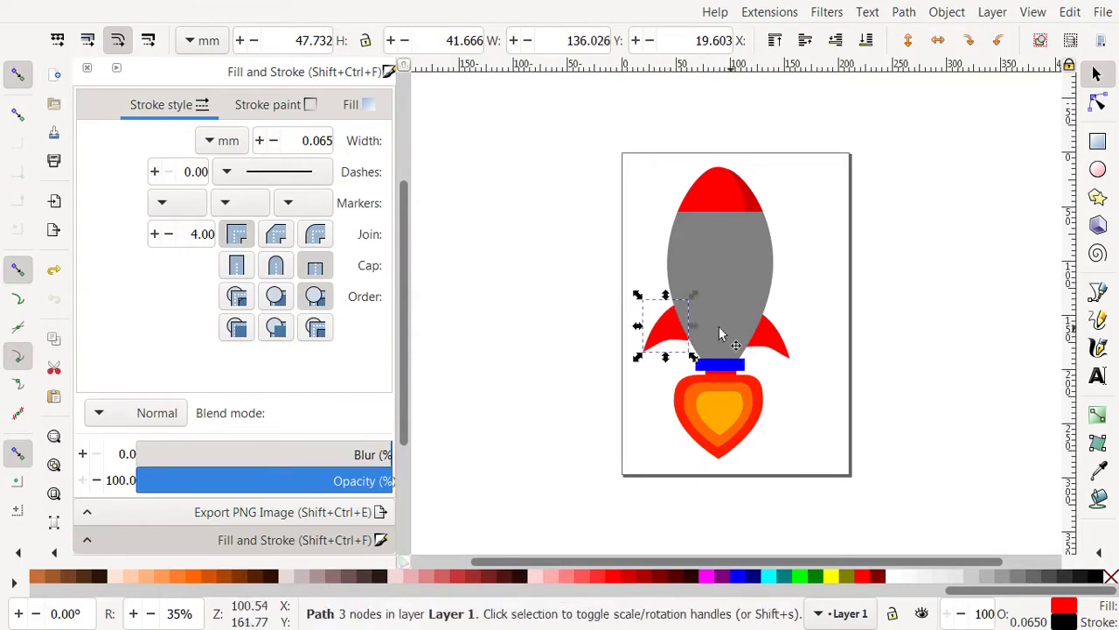
pyautogui.moveTo(769, 340); pyautogui.dragTo(774, 340)
pyautogui.click(802, 411)
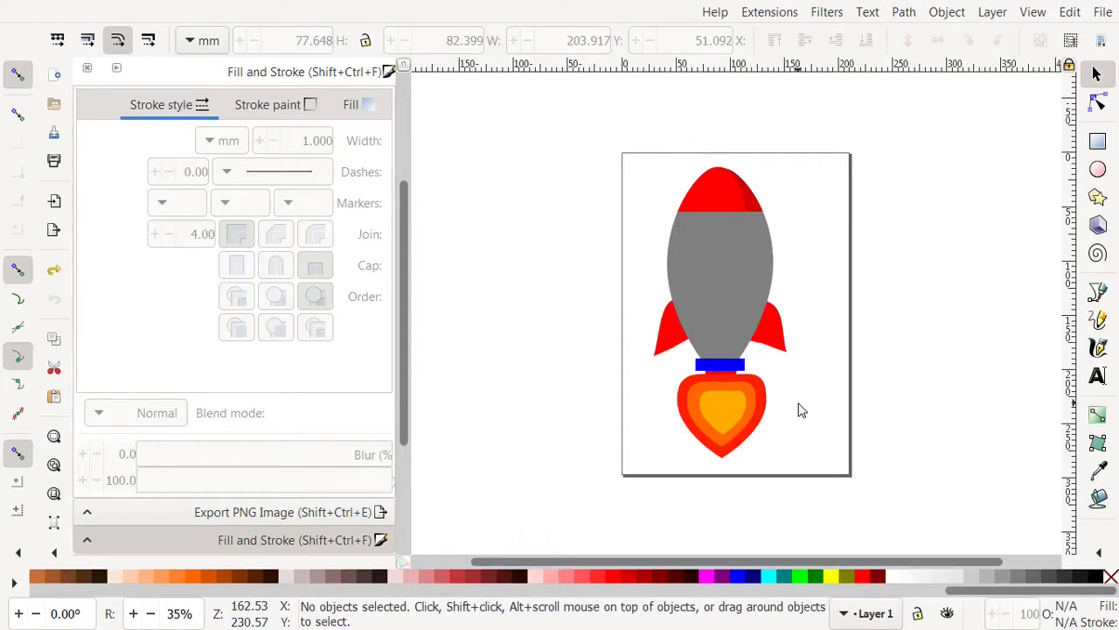
# Step: Draw an ellipse about 63 by 58 mm to the right of the page and fill it dark grey
pyautogui.click(1093, 171)
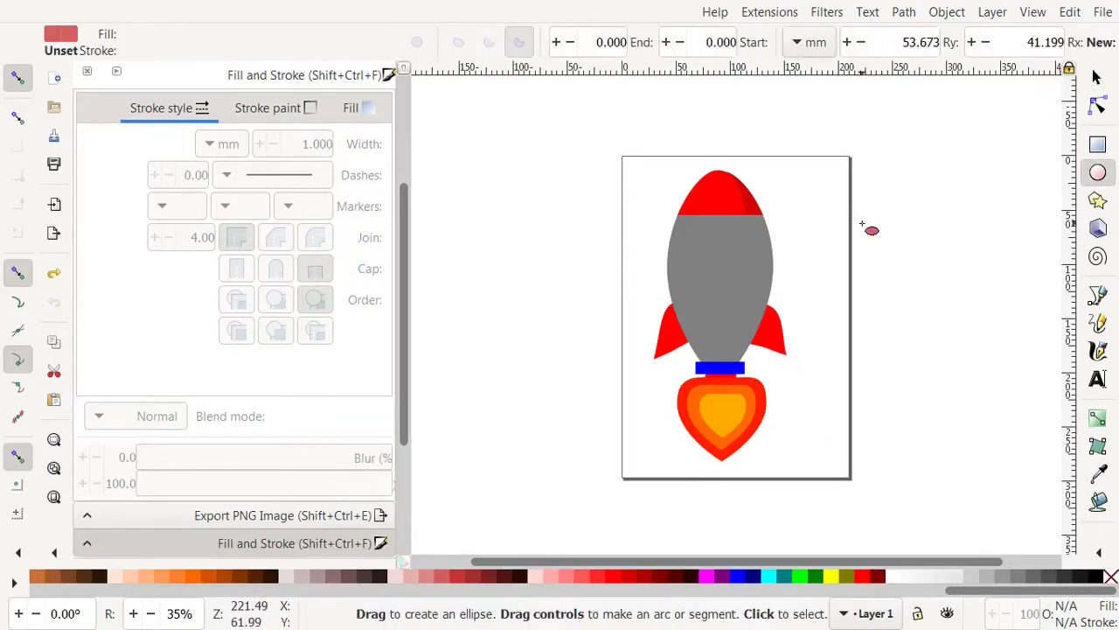
pyautogui.moveTo(862, 224); pyautogui.dragTo(930, 287)
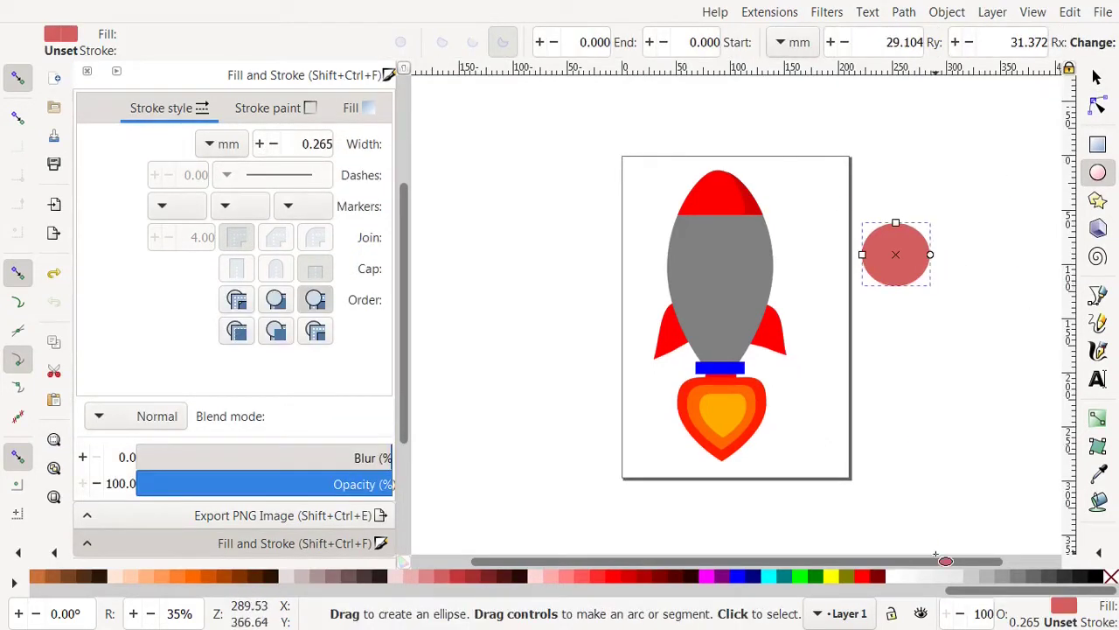
pyautogui.click(1052, 573)
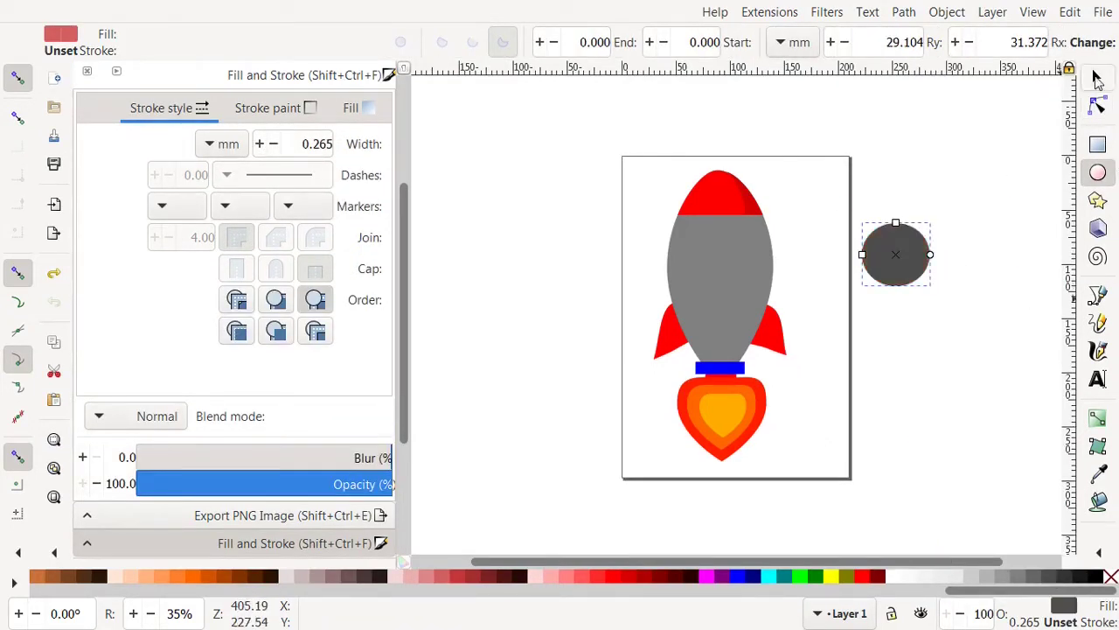
# Step: Give the dark grey ellipse a flat black stroke, 000000, with a width of 11.265 mm
pyautogui.click(1098, 78)
pyautogui.click(260, 141)
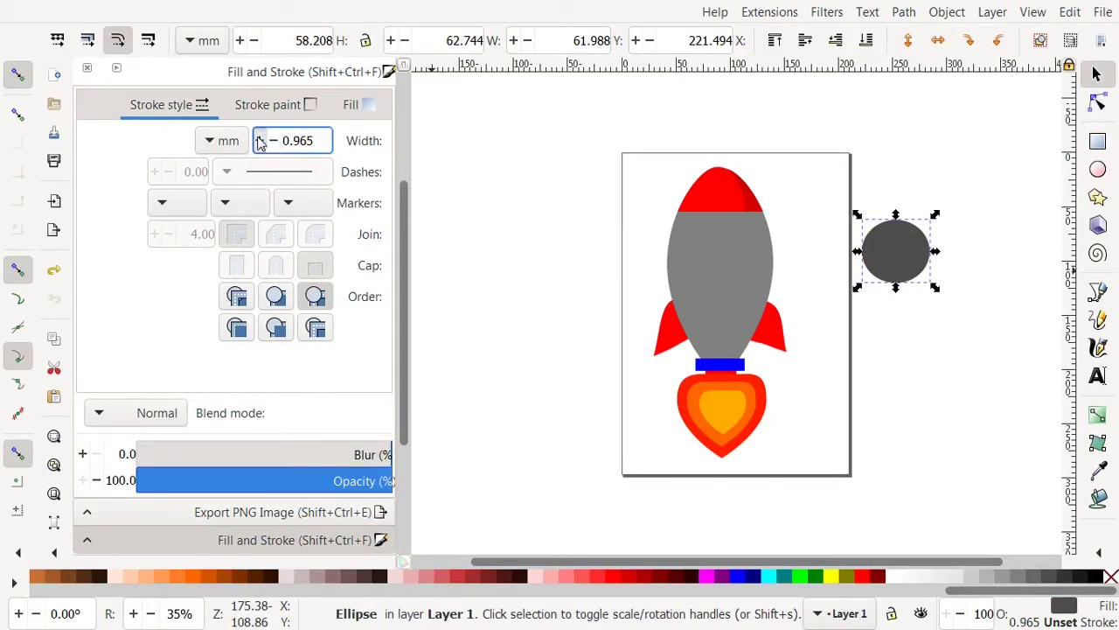
pyautogui.click(260, 140)
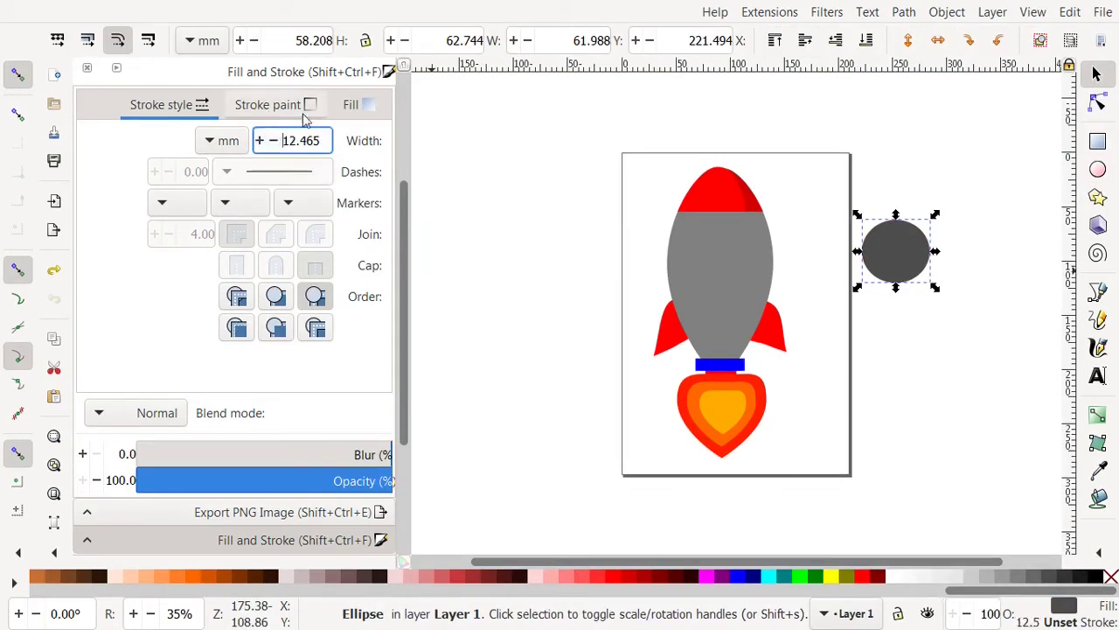
pyautogui.click(271, 104)
pyautogui.click(340, 139)
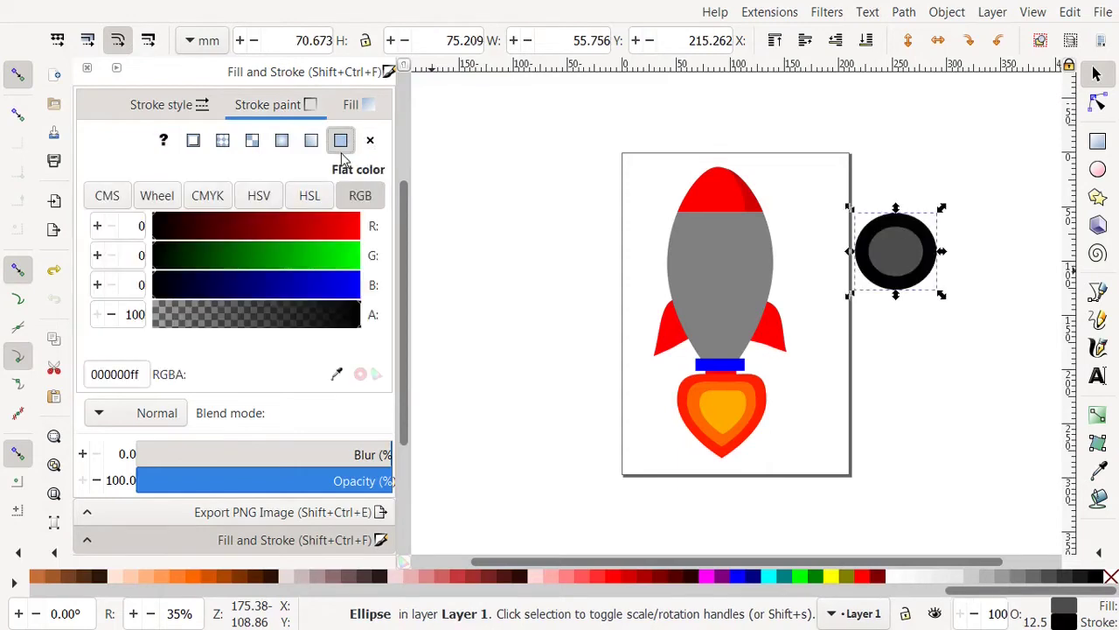
pyautogui.click(147, 105)
pyautogui.click(274, 142)
pyautogui.click(273, 141)
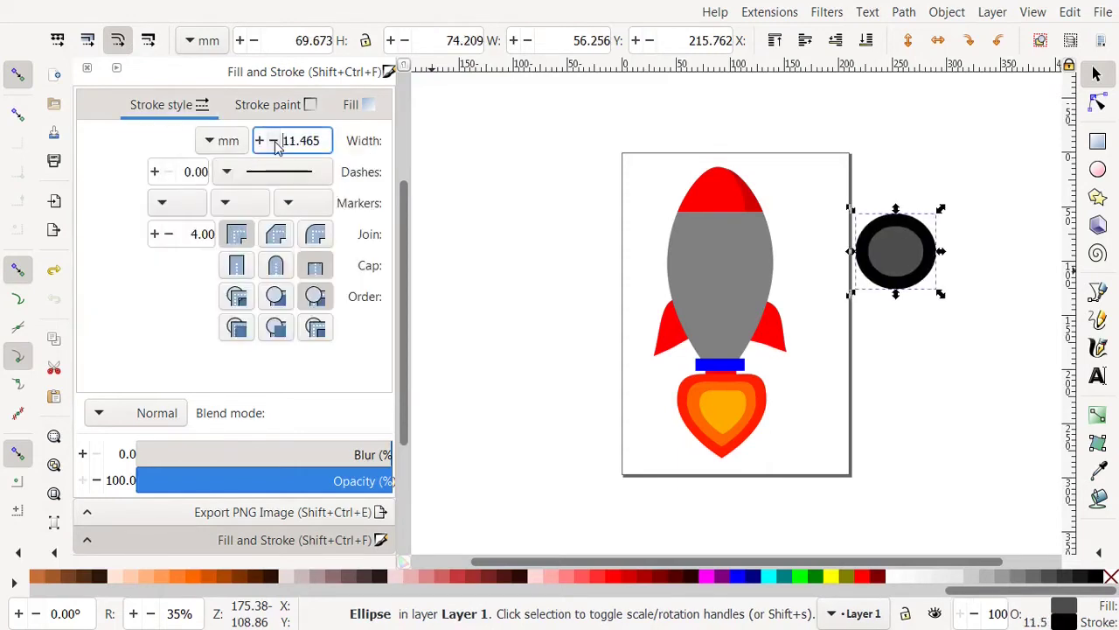
pyautogui.click(274, 141)
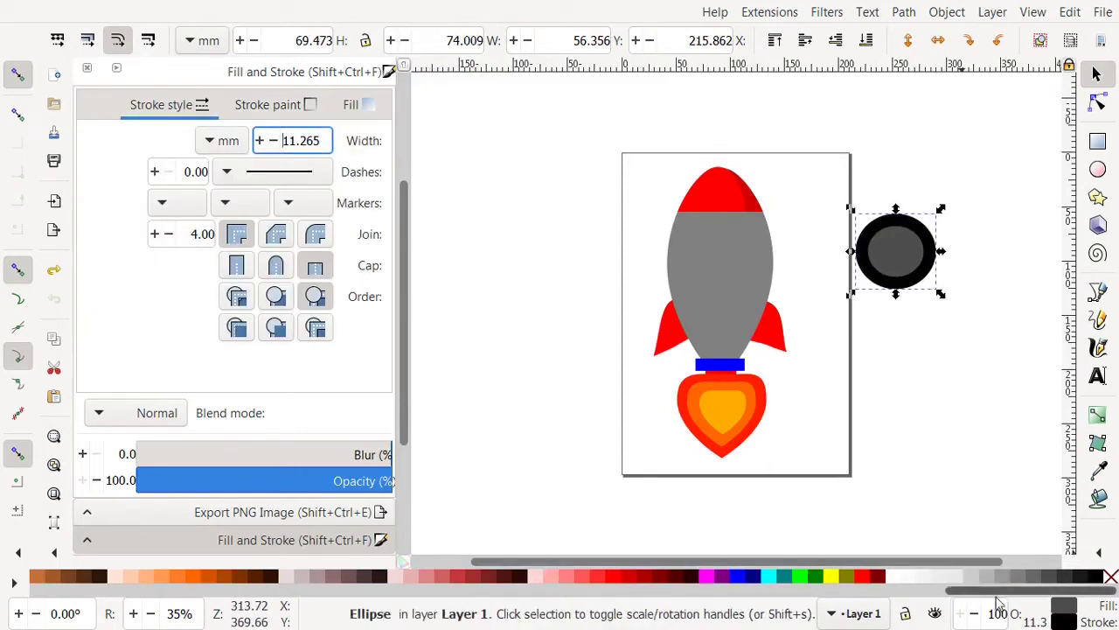
# Step: Fill the black-outlined ellipse with a medium blue from the colour palette
pyautogui.scroll(2, 988, 591)
pyautogui.click(372, 592)
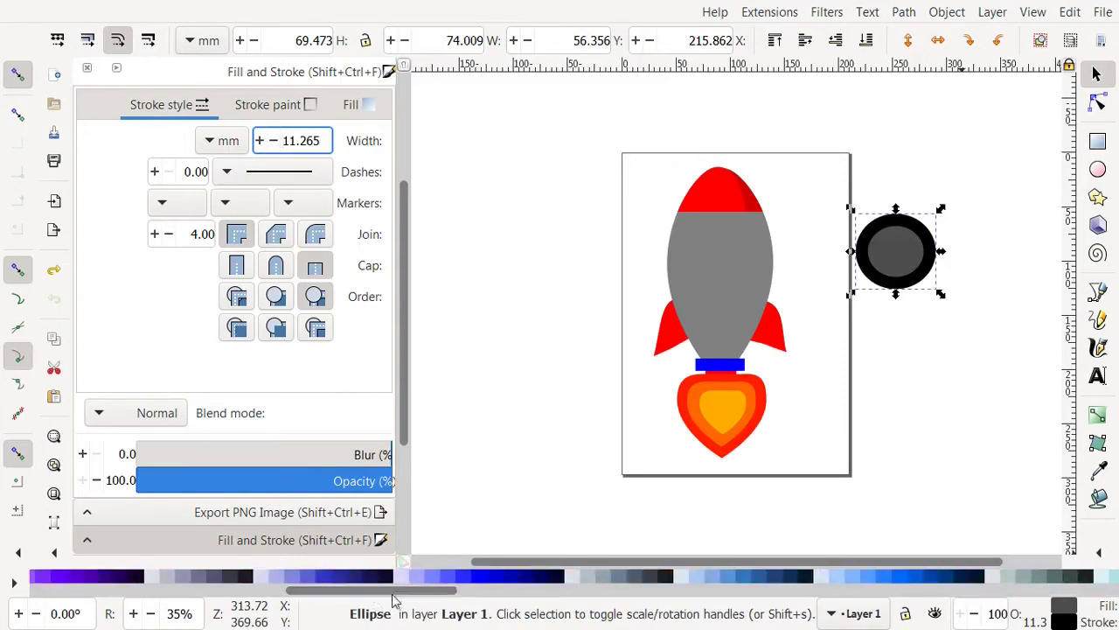
pyautogui.click(745, 577)
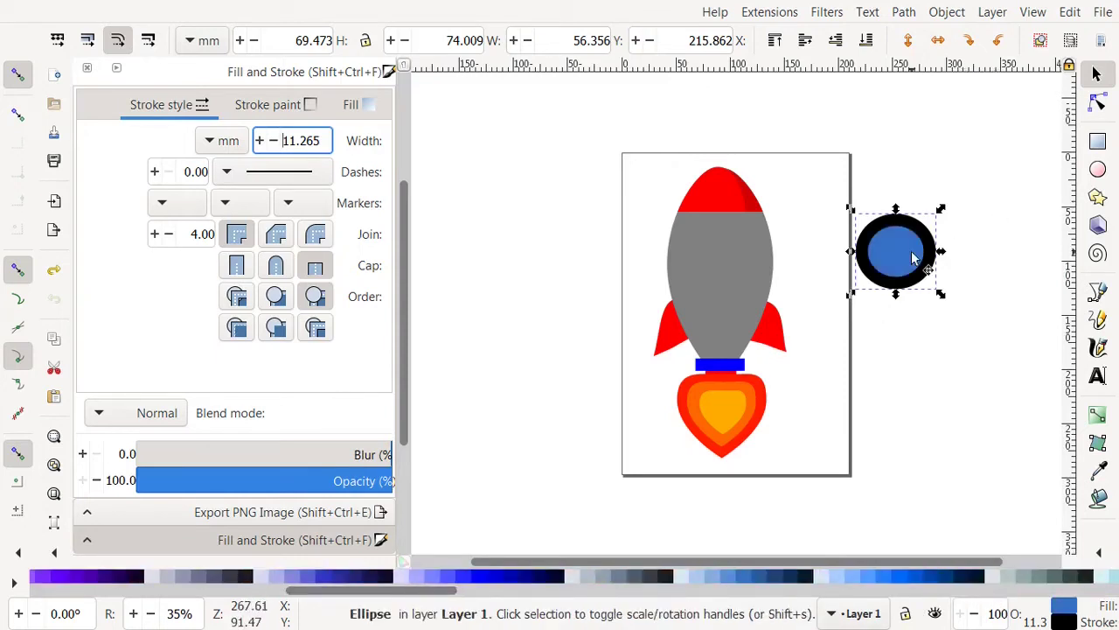
# Step: Place the blue window on the rocket's upper body, shrink it slightly, and reduce its black stroke width to 10.465 mm
pyautogui.moveTo(911, 260); pyautogui.dragTo(718, 242)
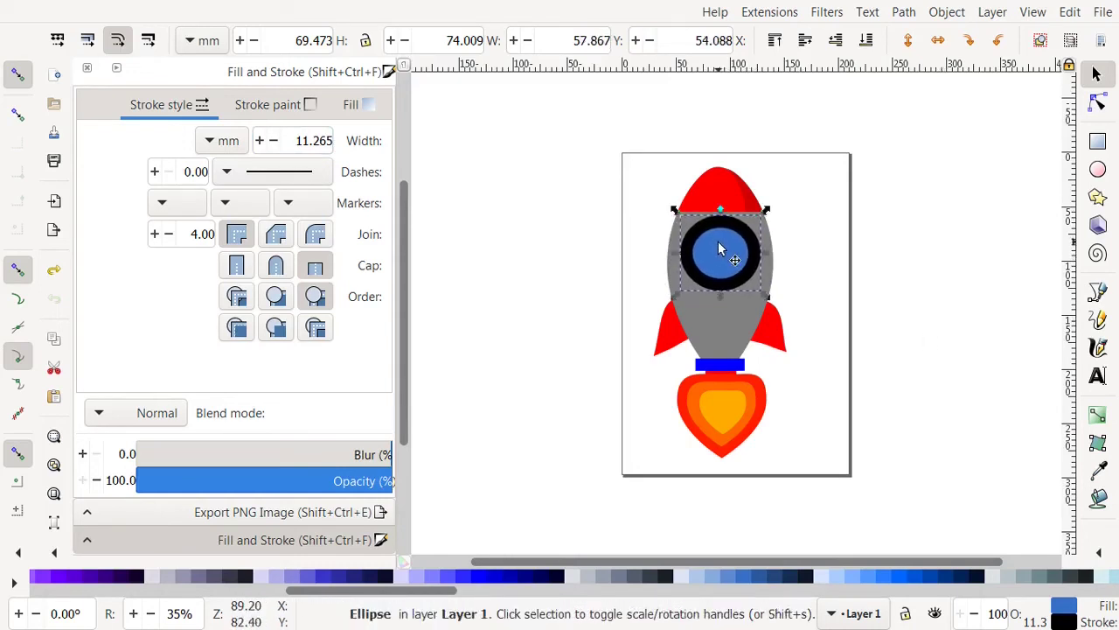
pyautogui.click(877, 287)
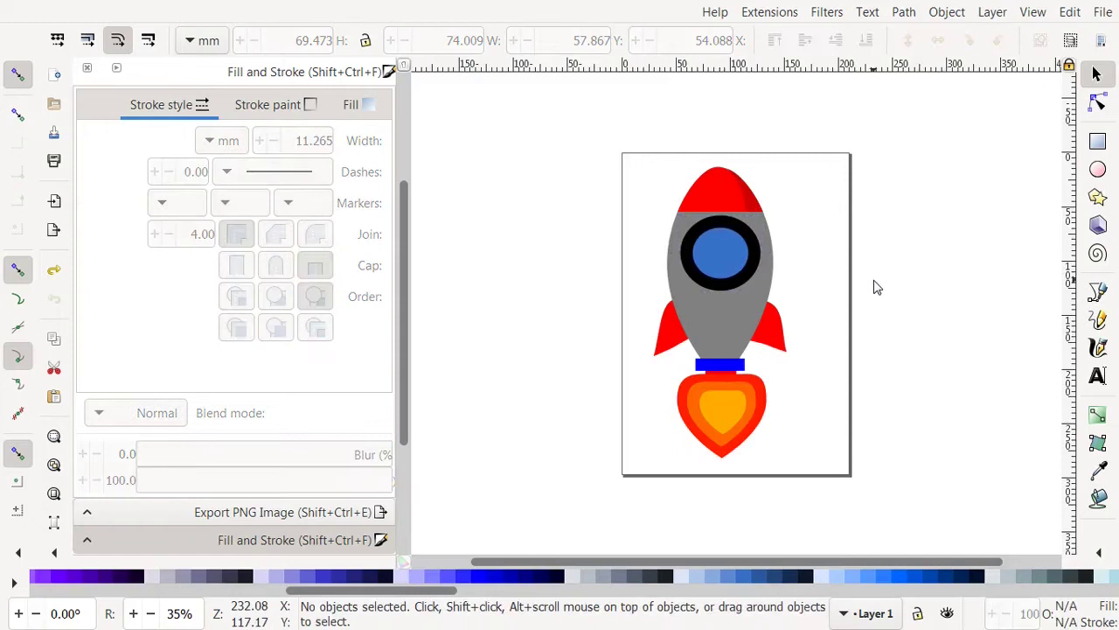
pyautogui.click(727, 268)
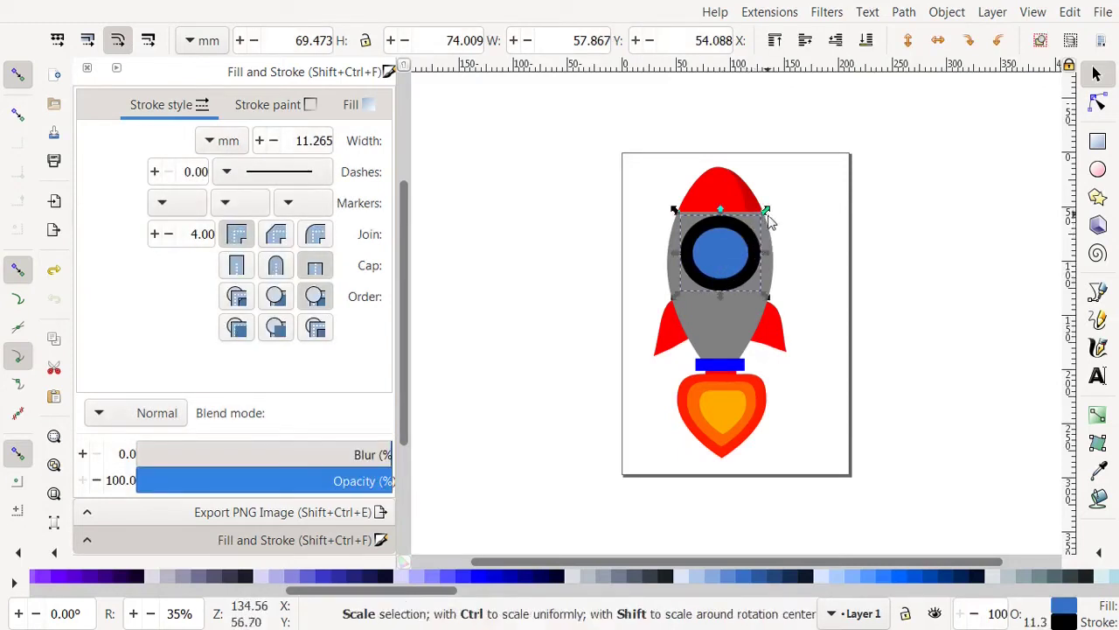
pyautogui.moveTo(769, 218); pyautogui.dragTo(726, 252)
pyautogui.scroll(-8, 280, 140)
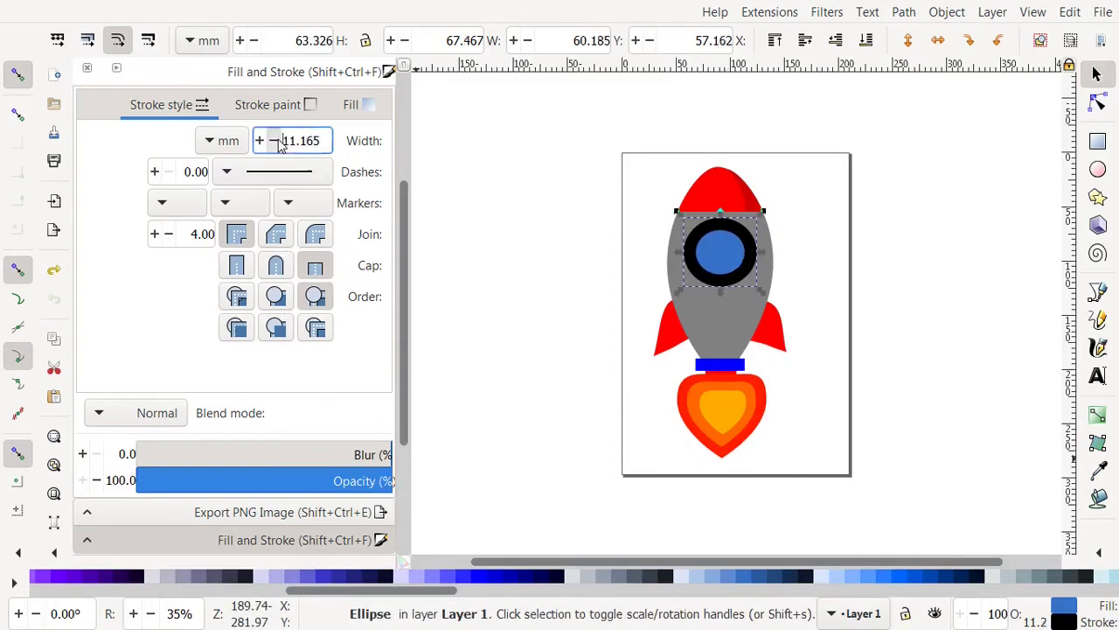
pyautogui.click(512, 312)
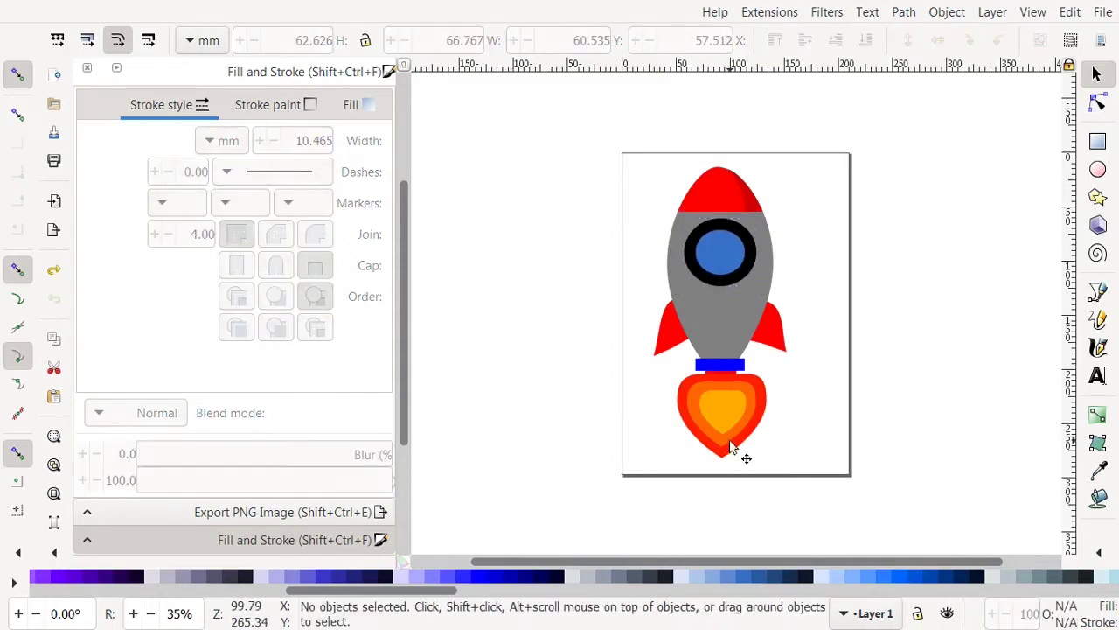
# Step: Duplicate the grey rocket body and fill the copy with 40% Gray
pyautogui.click(737, 297)
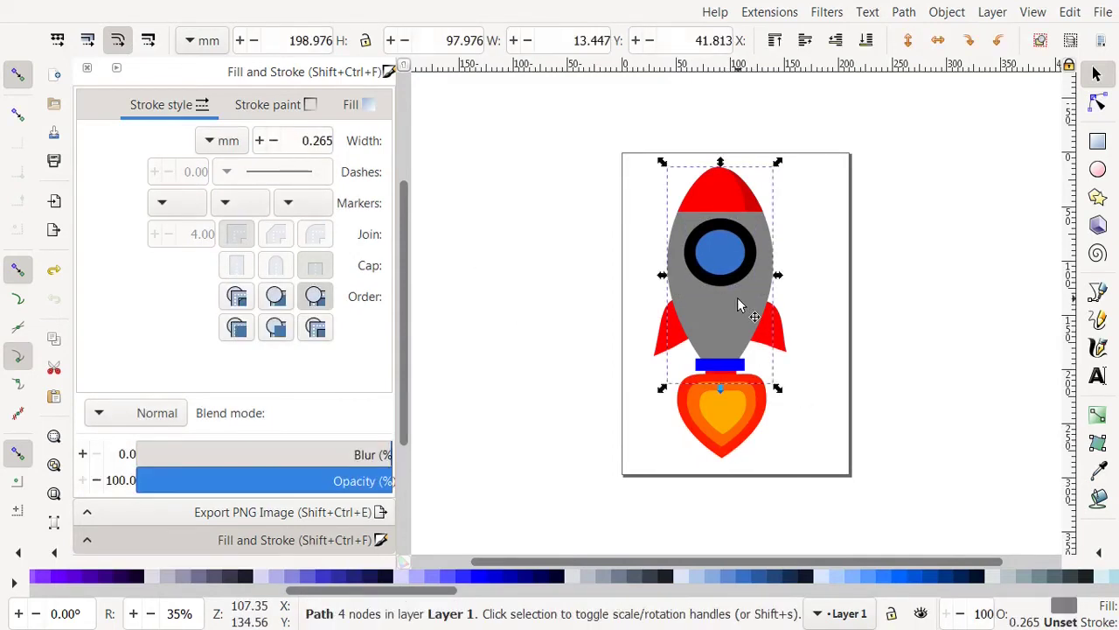
pyautogui.rightClick(737, 297)
pyautogui.click(708, 181)
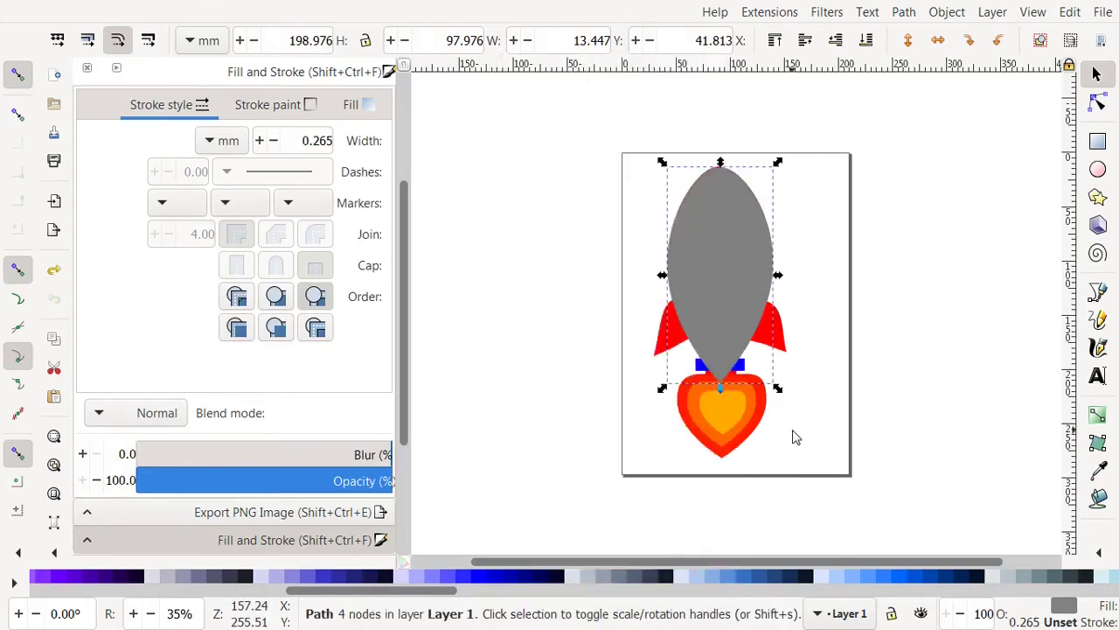
pyautogui.click(994, 592)
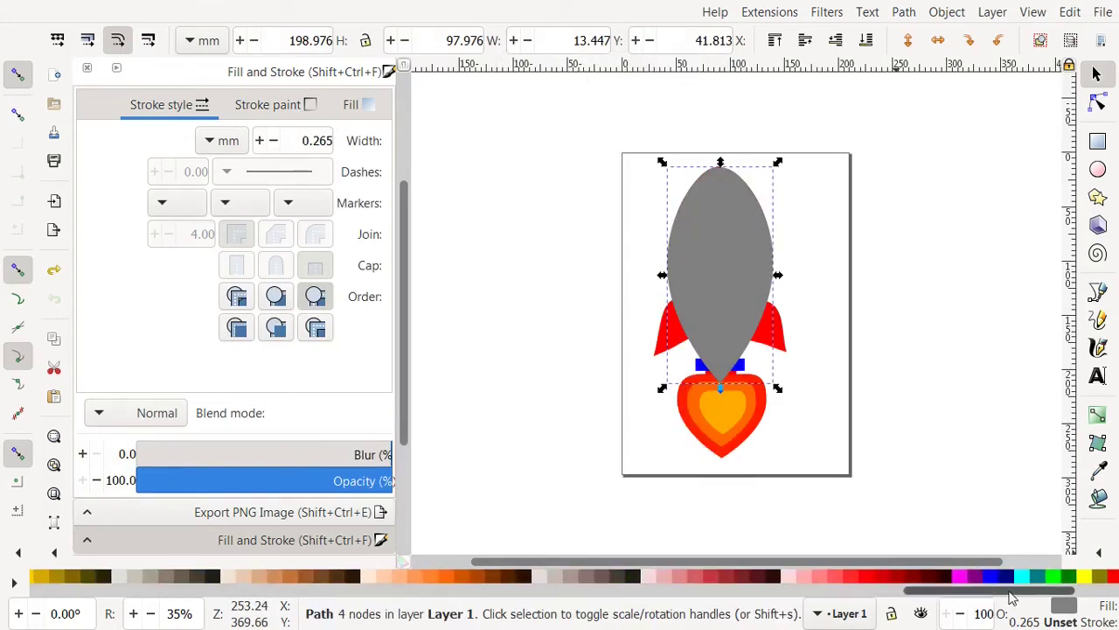
pyautogui.scroll(-2, 1011, 597)
pyautogui.click(1018, 581)
pyautogui.click(1028, 580)
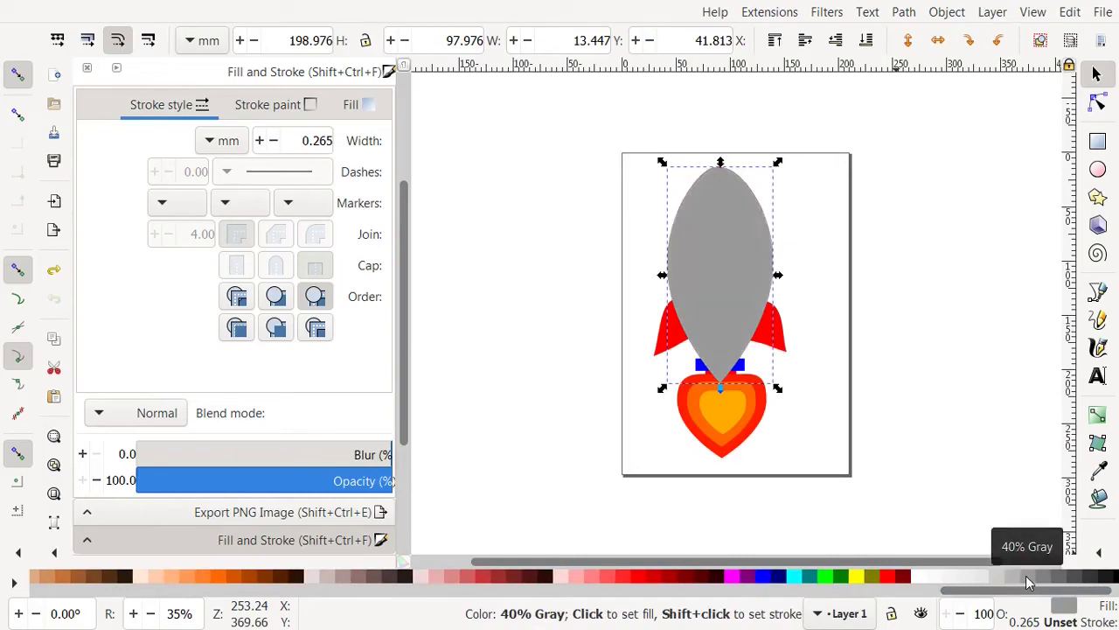
# Step: Cut the darker body copy with an ellipse about 114 by 264 mm, leaving a right-side shading strip stacked beneath the window and nose
pyautogui.click(1098, 169)
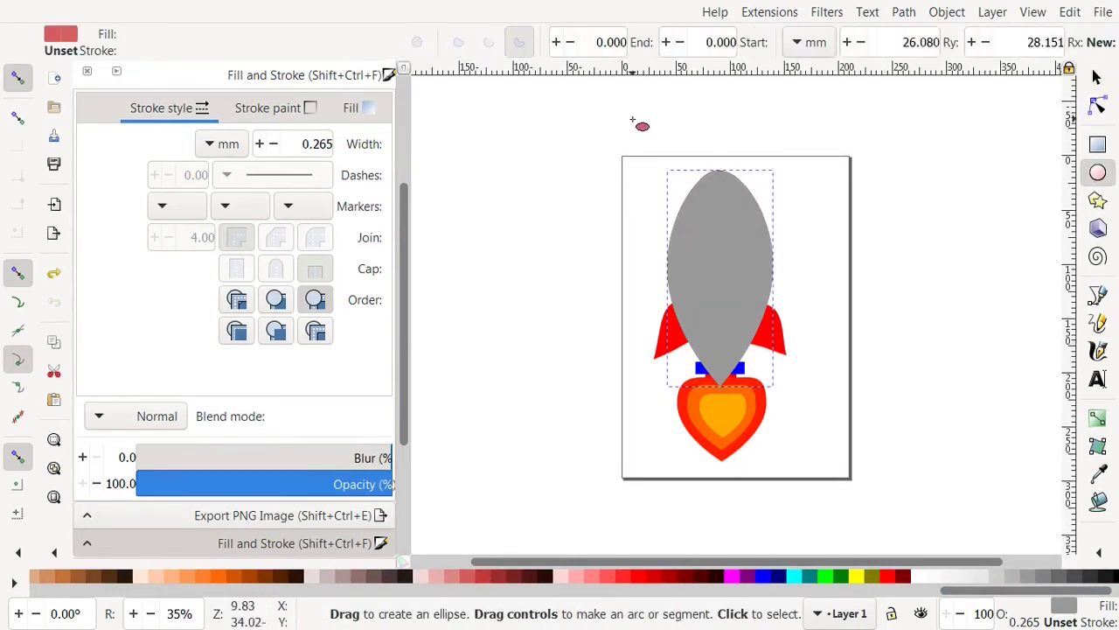
pyautogui.moveTo(632, 120); pyautogui.dragTo(755, 402)
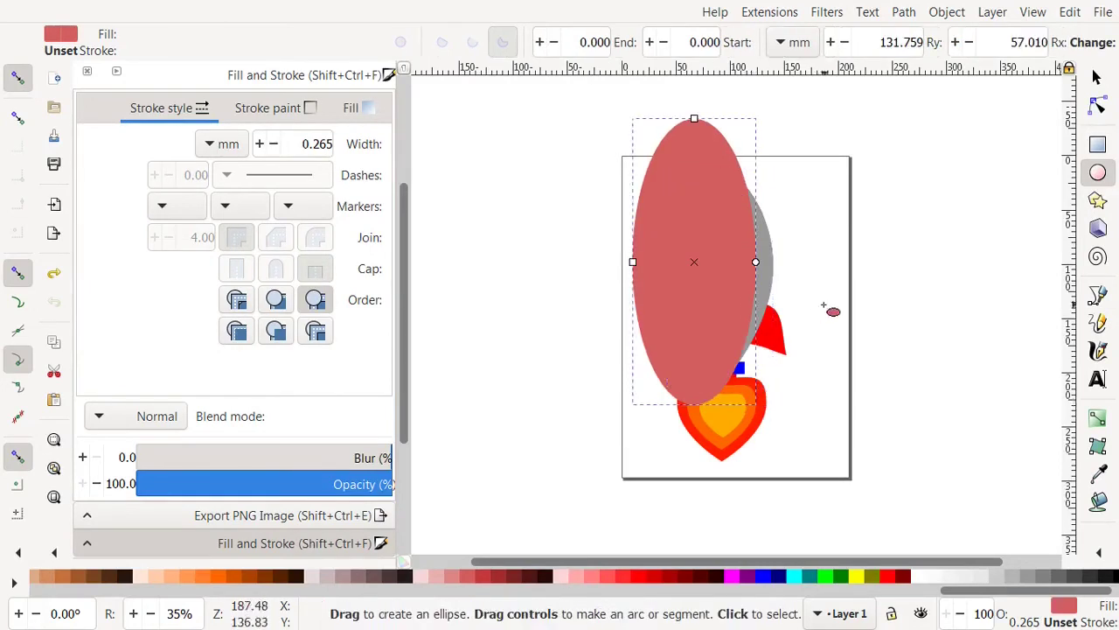
pyautogui.click(1098, 77)
pyautogui.keyDown('shift'); pyautogui.click(772, 280); pyautogui.keyUp('shift')
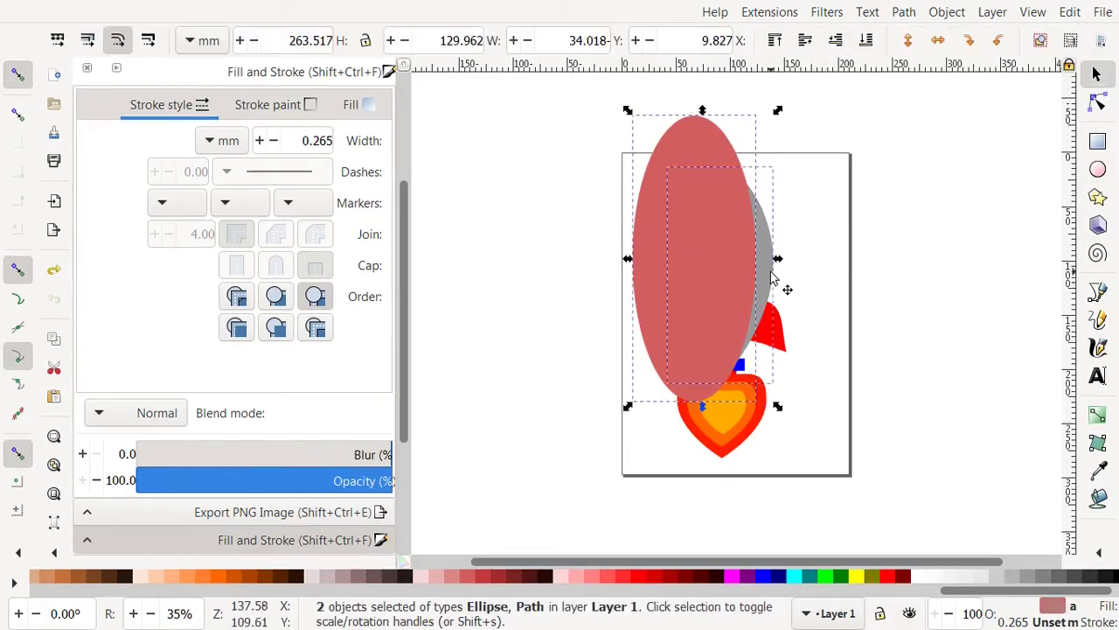
pyautogui.click(905, 9)
pyautogui.click(874, 130)
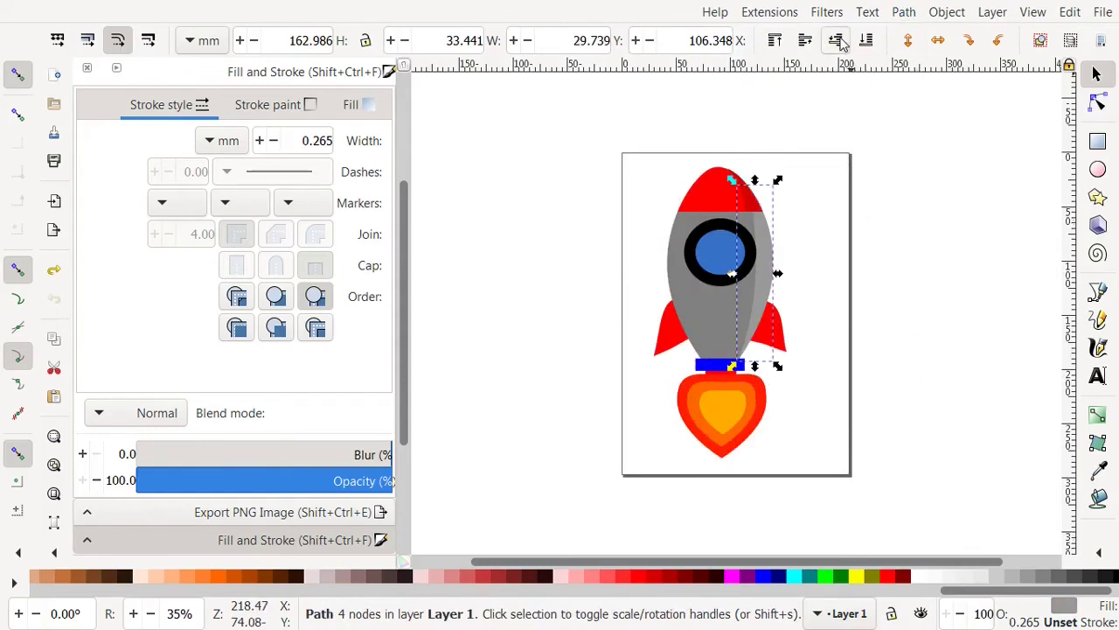
# Step: Fill the main rocket body with a light grey between 20% and 40% Gray
pyautogui.click(723, 335)
pyautogui.click(994, 577)
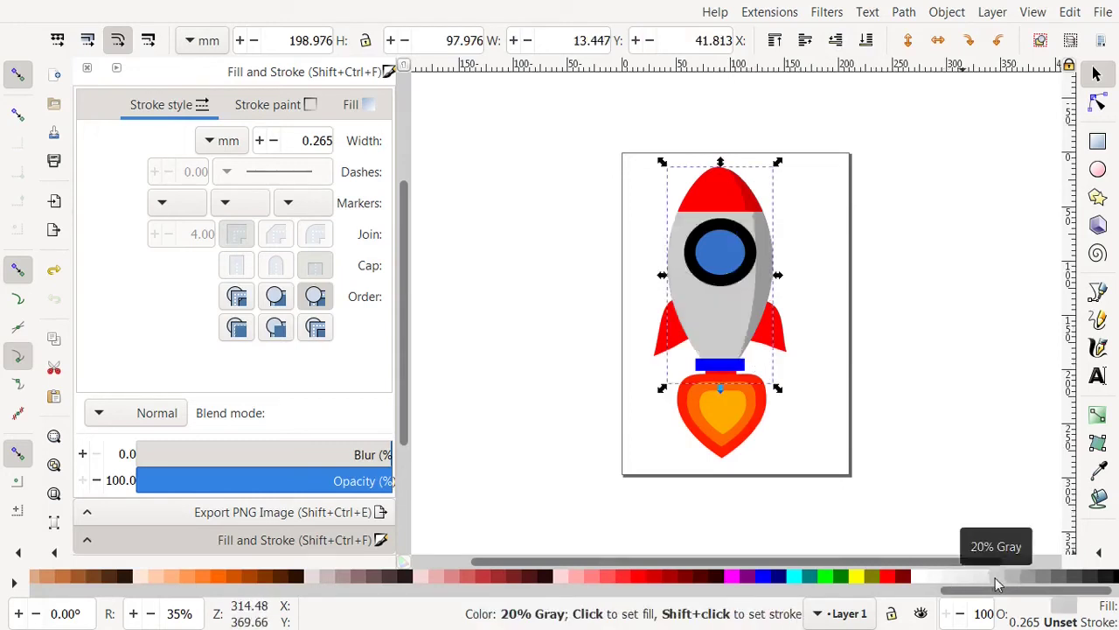
pyautogui.click(1007, 578)
pyautogui.click(933, 415)
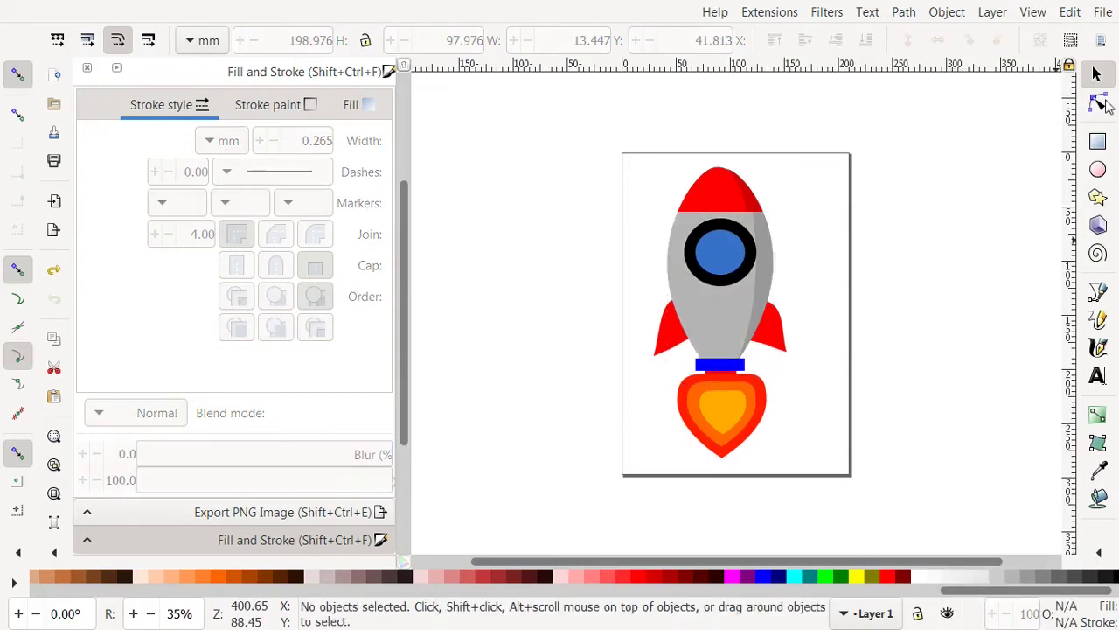
# Step: Draw a rectangle about 211 by 327 mm over the page and fill it with dark purple #11002B
pyautogui.click(1098, 143)
pyautogui.moveTo(624, 131); pyautogui.dragTo(853, 483)
pyautogui.scroll(-10, 446, 577)
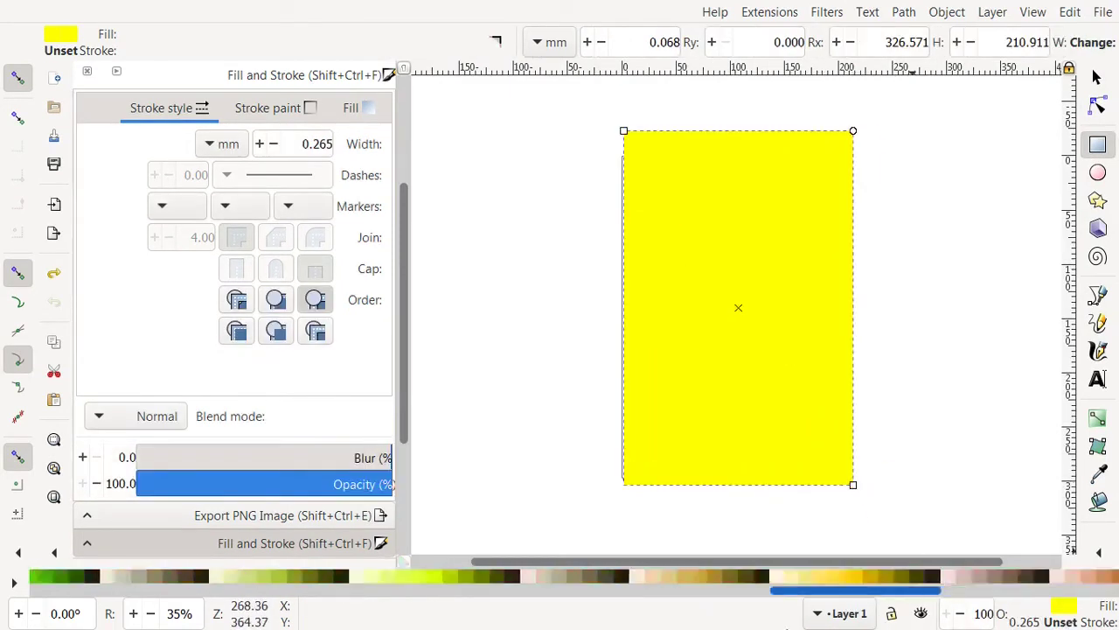
pyautogui.moveTo(448, 618); pyautogui.dragTo(308, 590)
pyautogui.click(345, 580)
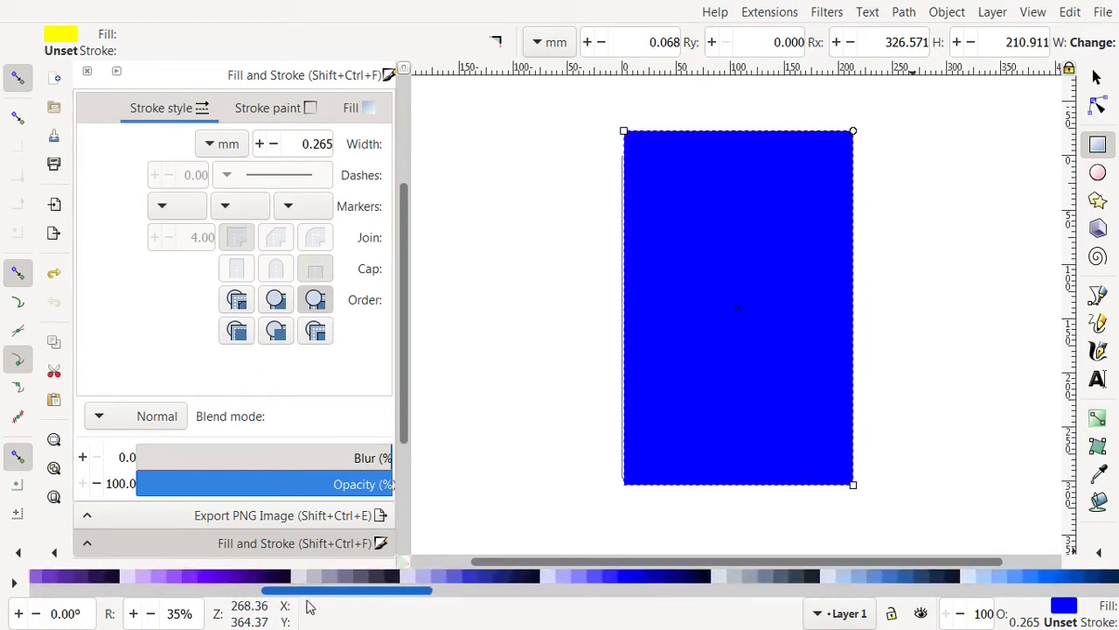
pyautogui.click(281, 579)
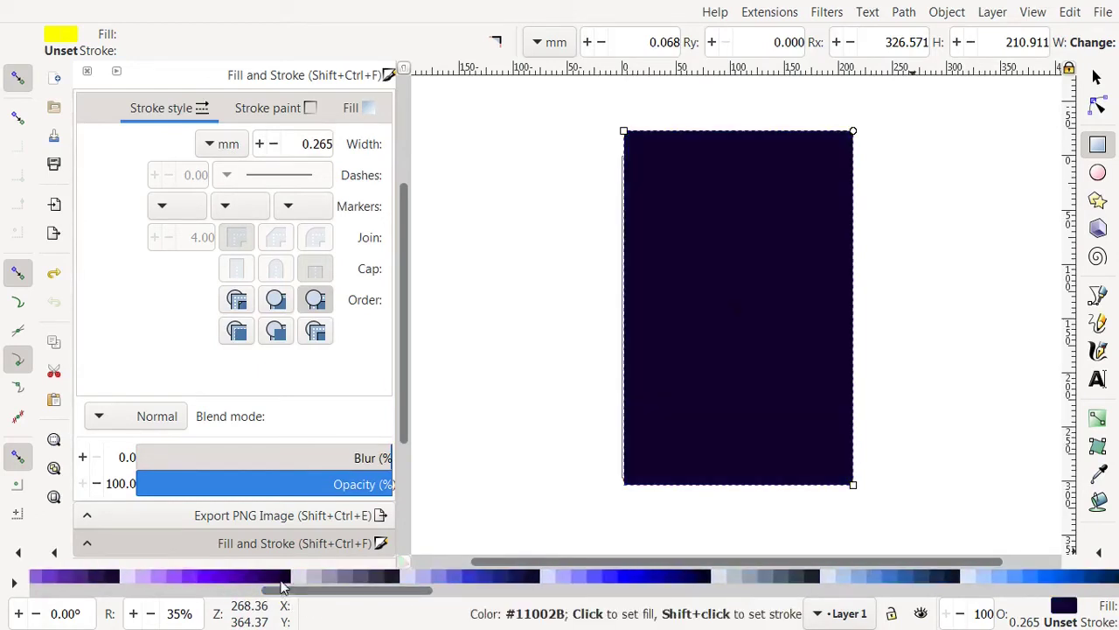
# Step: Widen the dark background rectangle to about 245 mm, send it behind everything, and shift it left to centre it behind the rocket
pyautogui.click(1097, 76)
pyautogui.moveTo(869, 307); pyautogui.dragTo(900, 313)
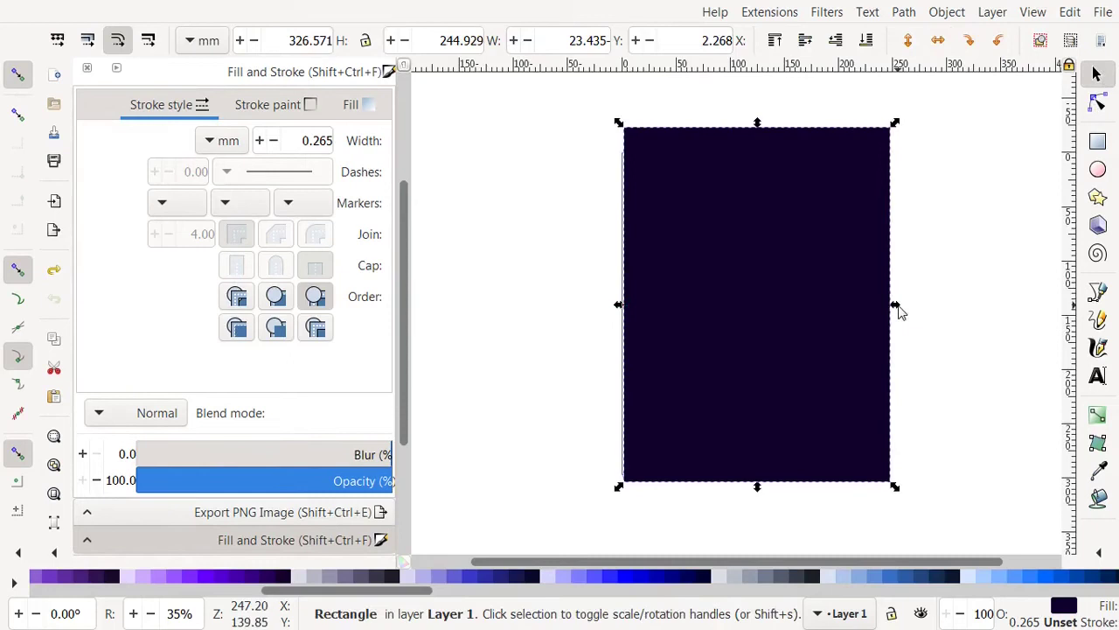
pyautogui.click(867, 40)
pyautogui.press('r')
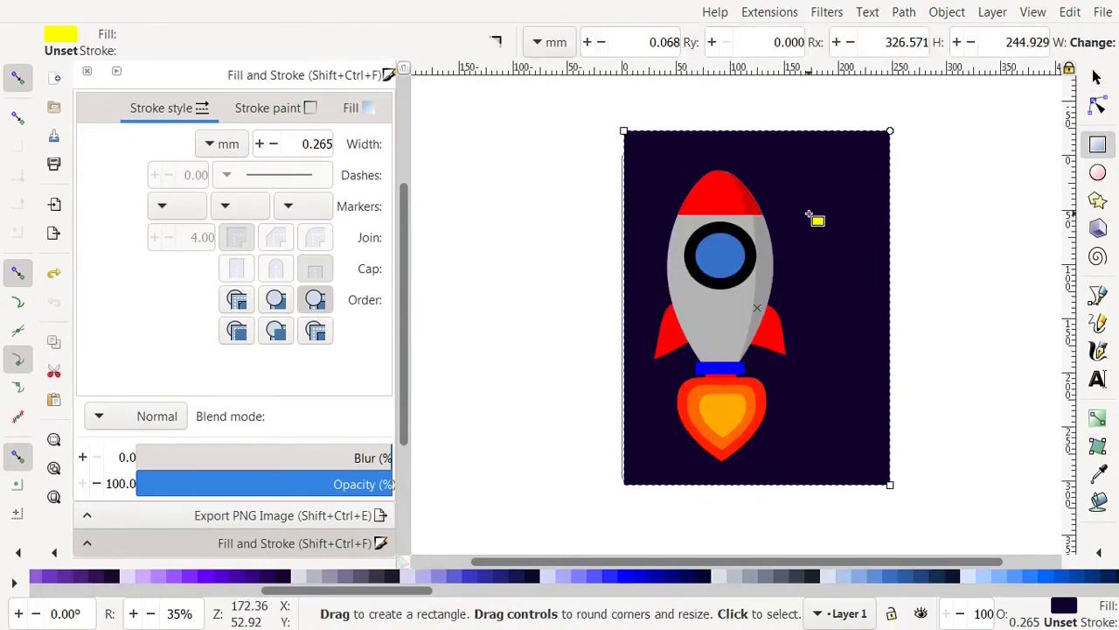
pyautogui.click(1103, 78)
pyautogui.moveTo(827, 230); pyautogui.dragTo(783, 238)
pyautogui.press('+')
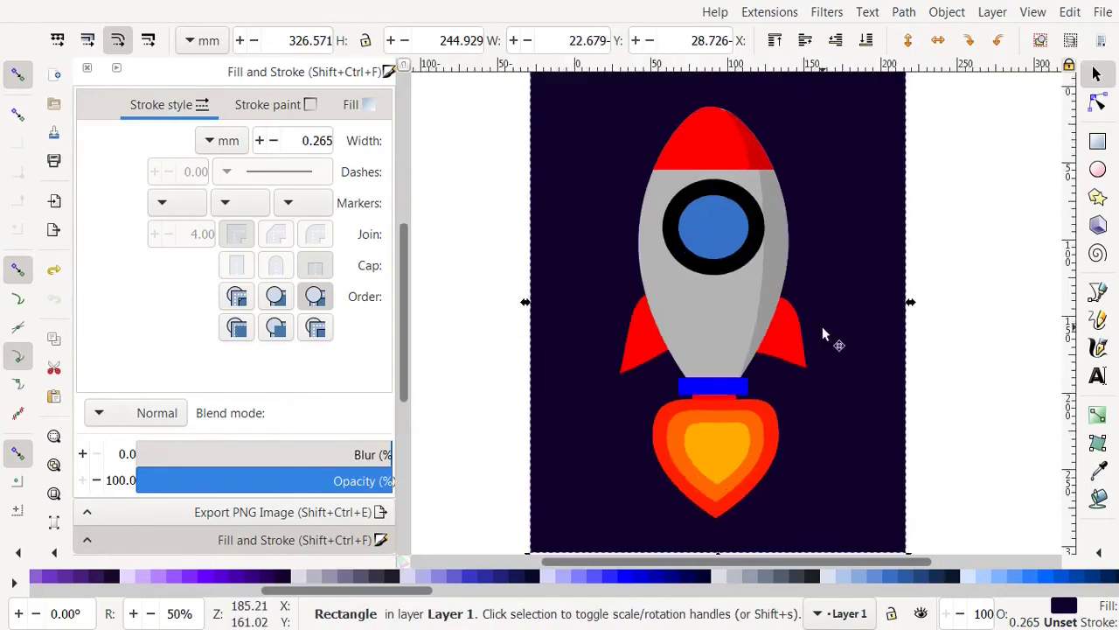
# Step: Adjust the lower inner node of the nose's dark red shading so it lines up with the body's shading strip
pyautogui.click(1098, 102)
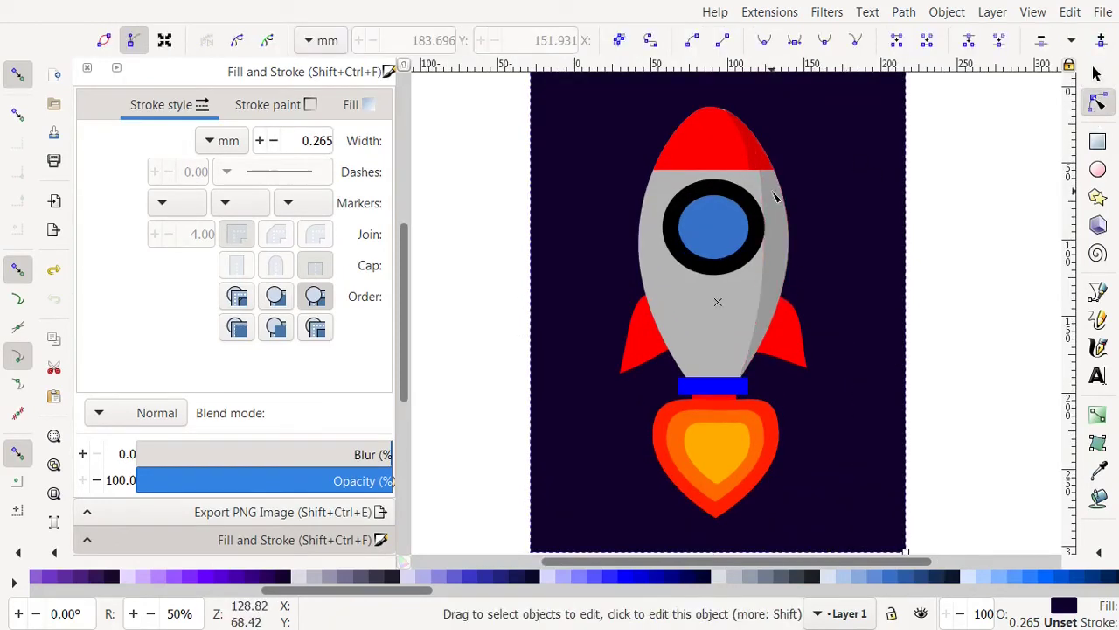
pyautogui.click(759, 166)
pyautogui.moveTo(754, 170); pyautogui.dragTo(757, 169)
pyautogui.press('-')
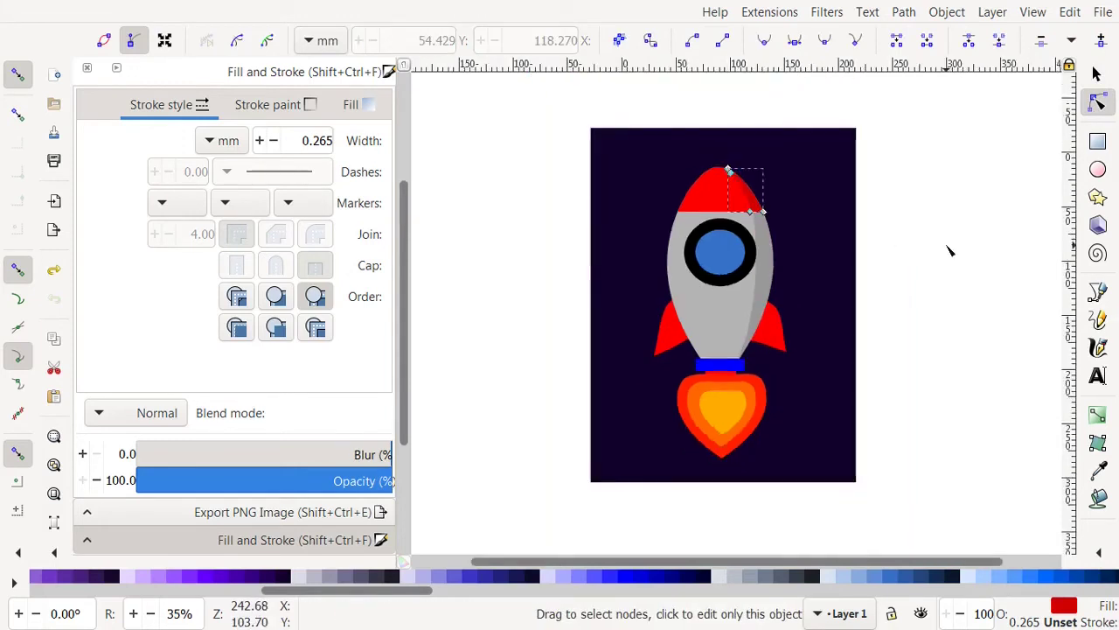
pyautogui.press('Escape')
# Step: Draw a four-cornered star about 17 mm wide at the upper right of the rocket and fill it with pale yellow #FFE680
pyautogui.click(1098, 198)
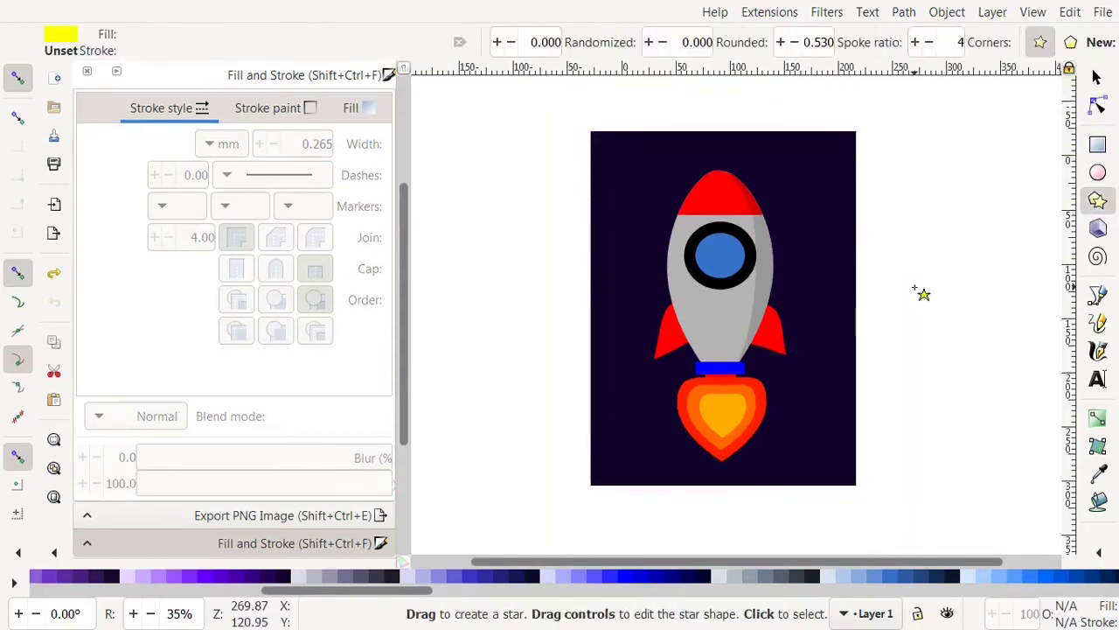
pyautogui.moveTo(801, 174)
pyautogui.mouseDown()
pyautogui.moveTo(819, 194)
pyautogui.moveTo(808, 183)
pyautogui.mouseUp()
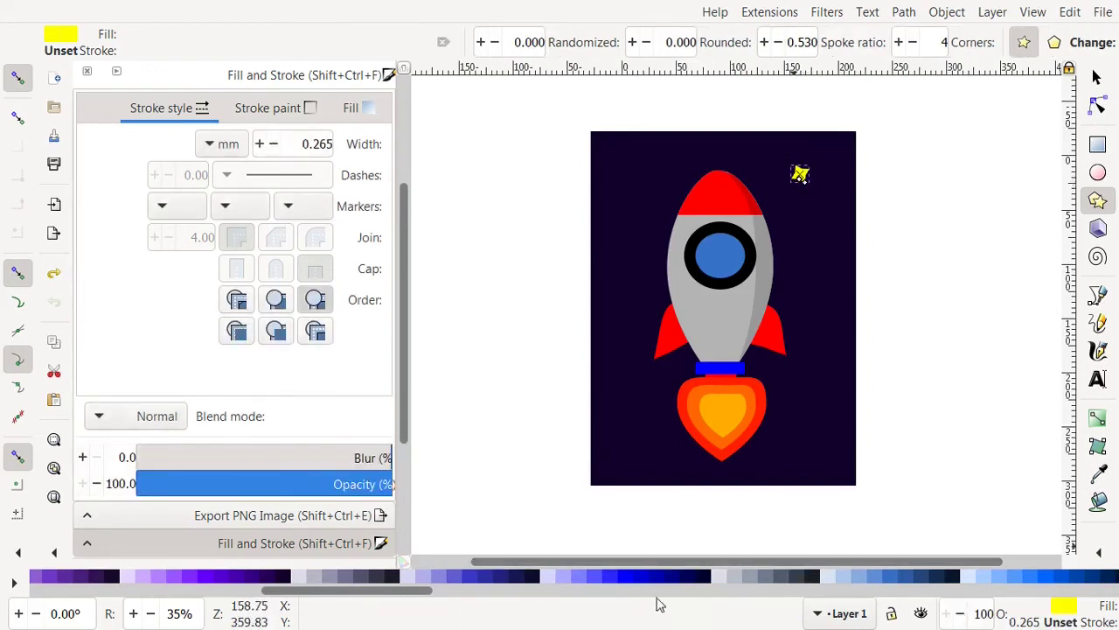
pyautogui.click(840, 592)
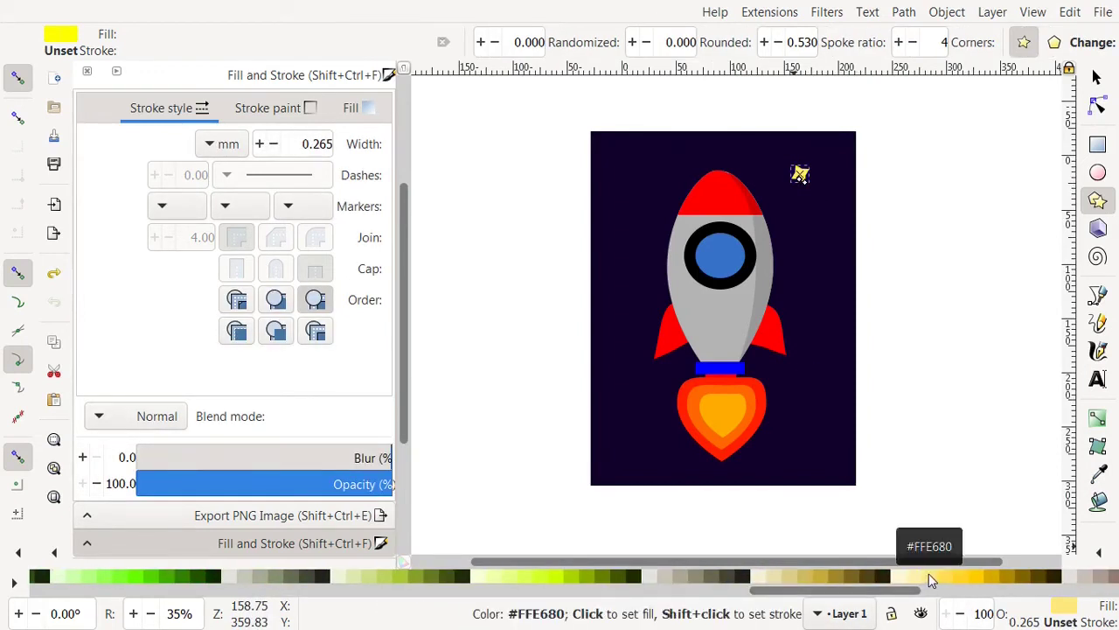
pyautogui.click(927, 574)
pyautogui.click(1096, 77)
# Step: Duplicate the star repeatedly, scale some copies down to about 7.6 mm, and scatter them around the rocket's nose and sides
pyautogui.hotkey('ctrl', 'd')
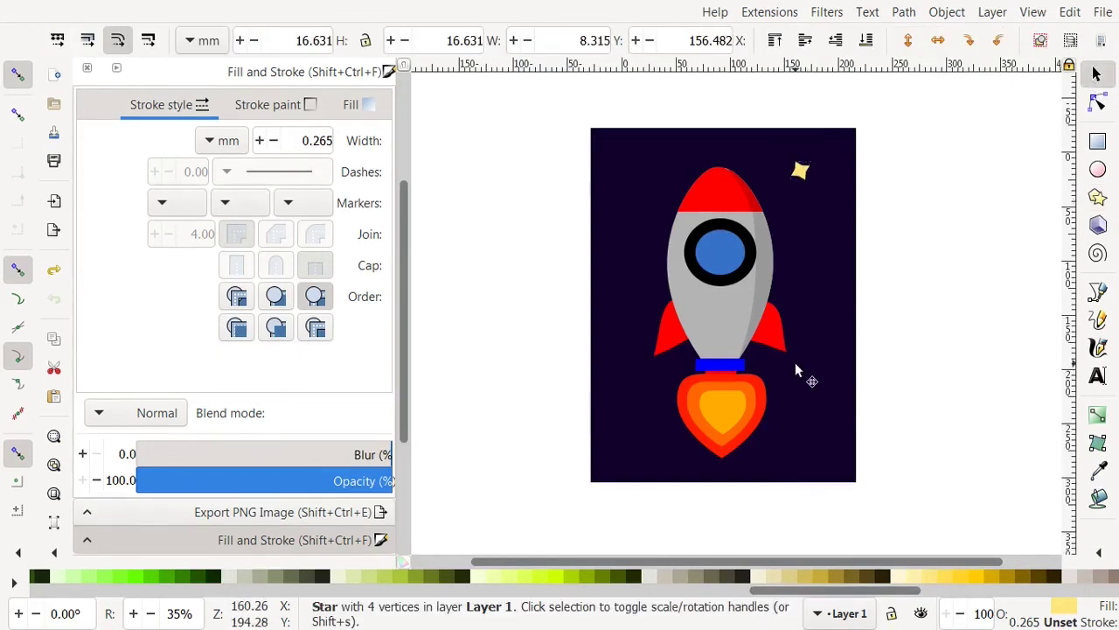
pyautogui.moveTo(801, 181); pyautogui.dragTo(811, 265)
pyautogui.hotkey('ctrl', 'd')
pyautogui.hotkey('ctrl', 'd')
pyautogui.hotkey('ctrl', 'd')
pyautogui.hotkey('ctrl', 'd')
pyautogui.hotkey('ctrl', 'd')
pyautogui.hotkey('ctrl', 'd')
pyautogui.hotkey('ctrl', 'd')
pyautogui.hotkey('ctrl', 'd')
pyautogui.hotkey('ctrl', 'd')
pyautogui.moveTo(797, 181)
pyautogui.mouseDown()
pyautogui.moveTo(774, 153)
pyautogui.moveTo(795, 117)
pyautogui.moveTo(790, 164)
pyautogui.mouseUp()
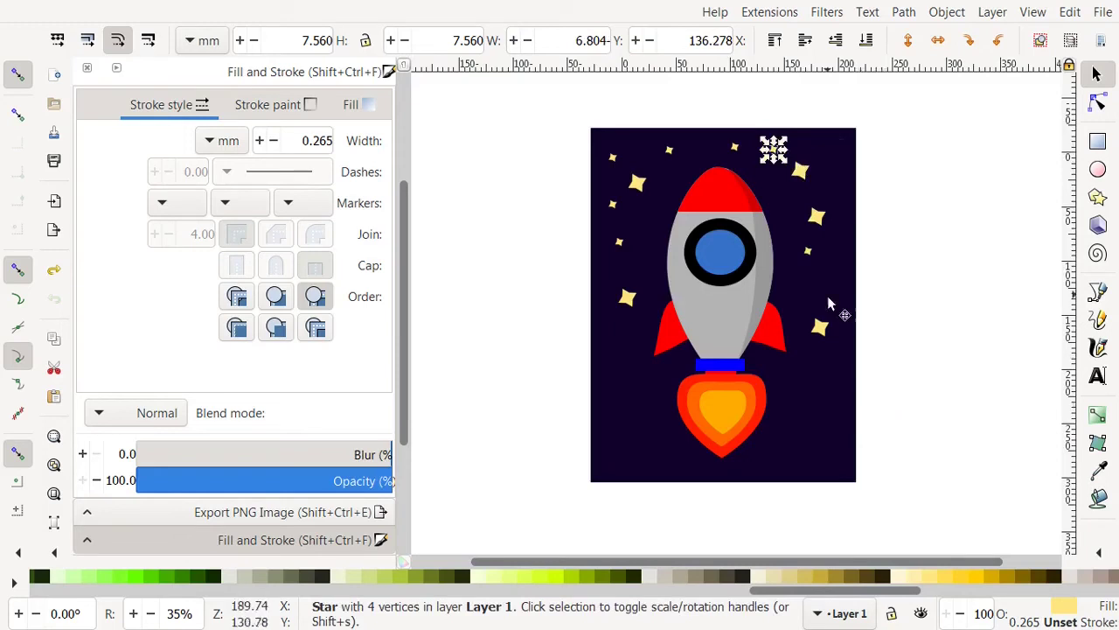
# Step: Place three more small star copies around the flame and one large star copy at its left
pyautogui.moveTo(809, 254); pyautogui.dragTo(649, 431)
pyautogui.hotkey('ctrl', 'd')
pyautogui.hotkey('ctrl', 'd')
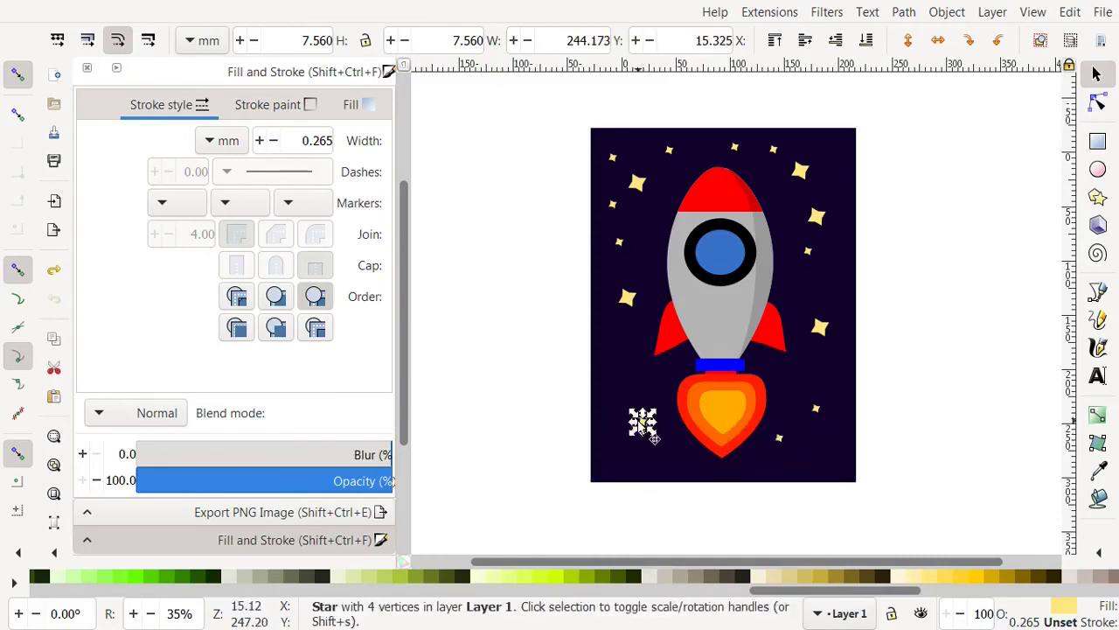
pyautogui.click(628, 299)
pyautogui.hotkey('ctrl', 'd')
pyautogui.moveTo(627, 297); pyautogui.dragTo(612, 396)
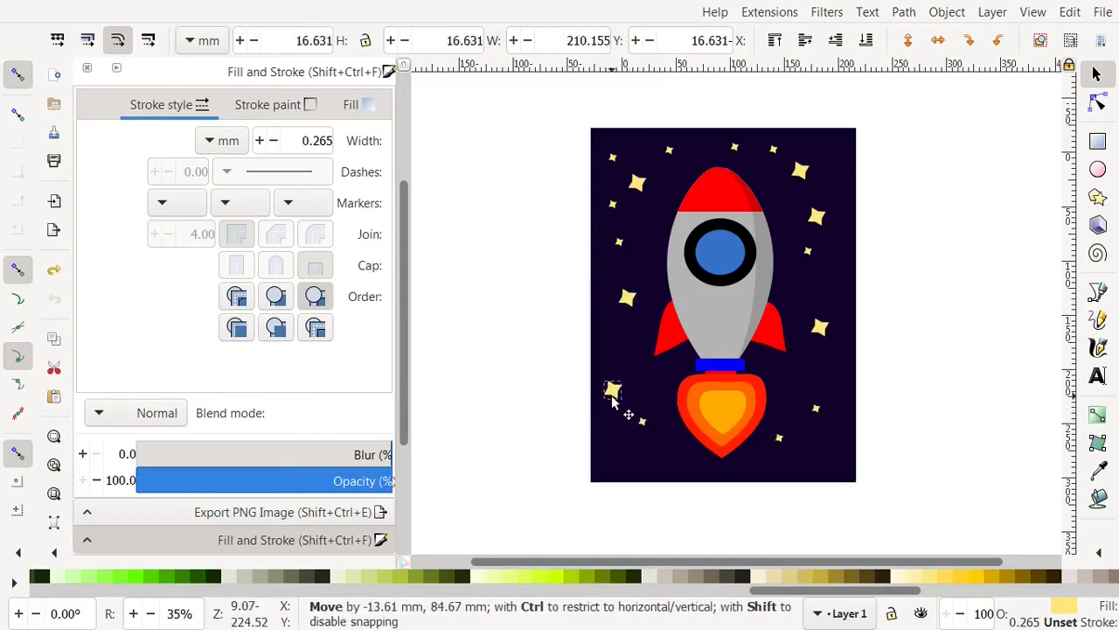
# Step: Draw a small ellipse about 5.3 by 6 mm to the right of the rocket and fill it pale yellow
pyautogui.click(1098, 170)
pyautogui.moveTo(841, 289); pyautogui.dragTo(822, 277)
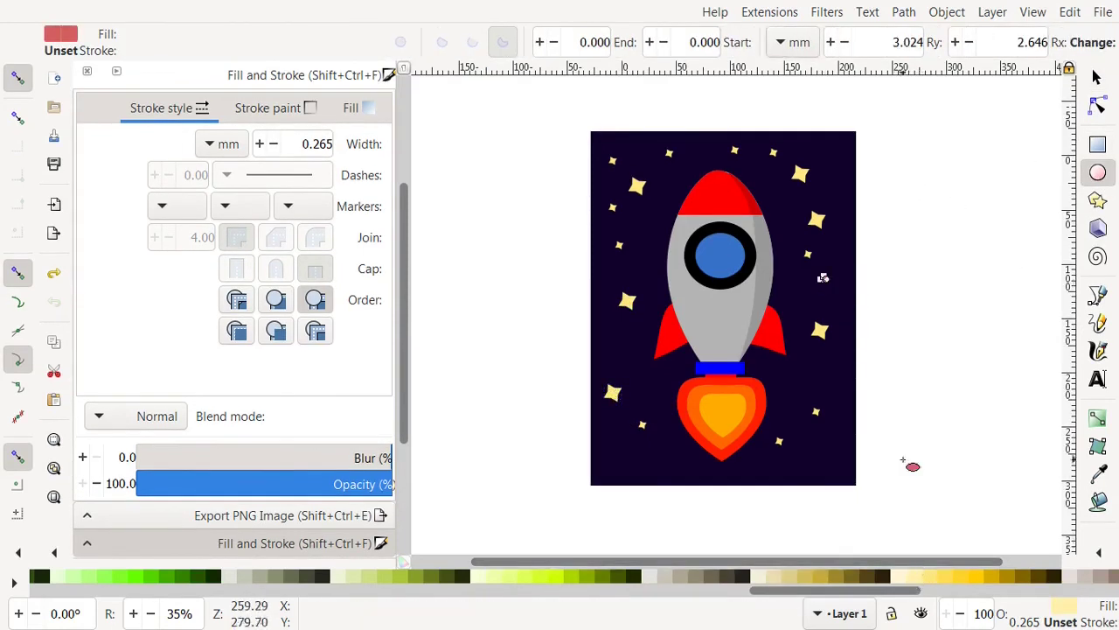
pyautogui.click(1096, 77)
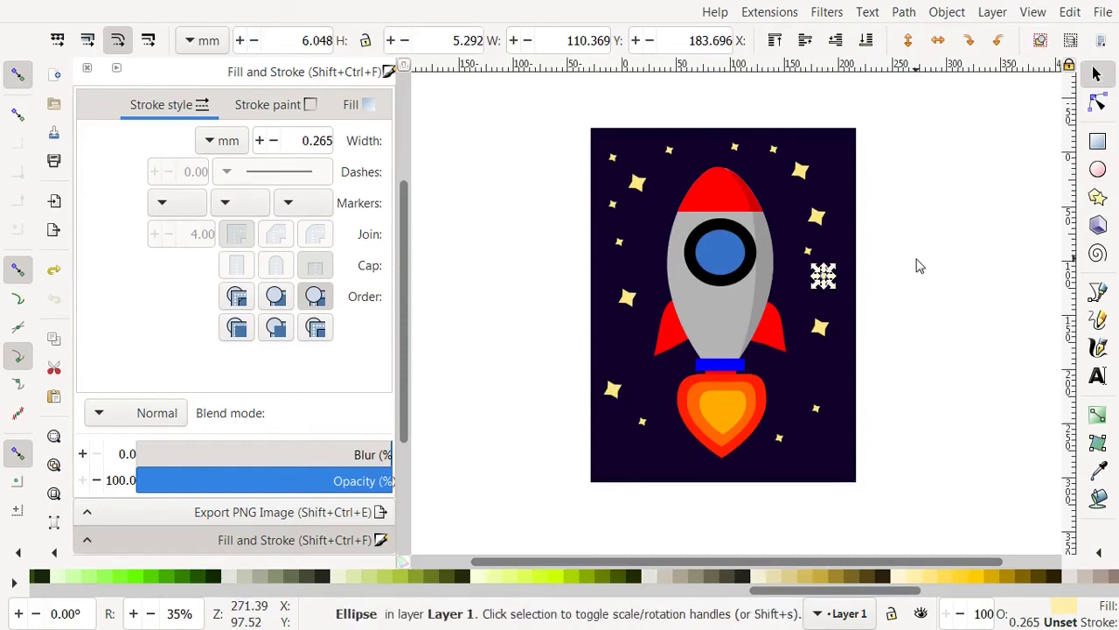
# Step: Scatter copies of the small pale yellow dot among the stars above the rocket and along both its sides
pyautogui.moveTo(823, 276); pyautogui.dragTo(699, 155)
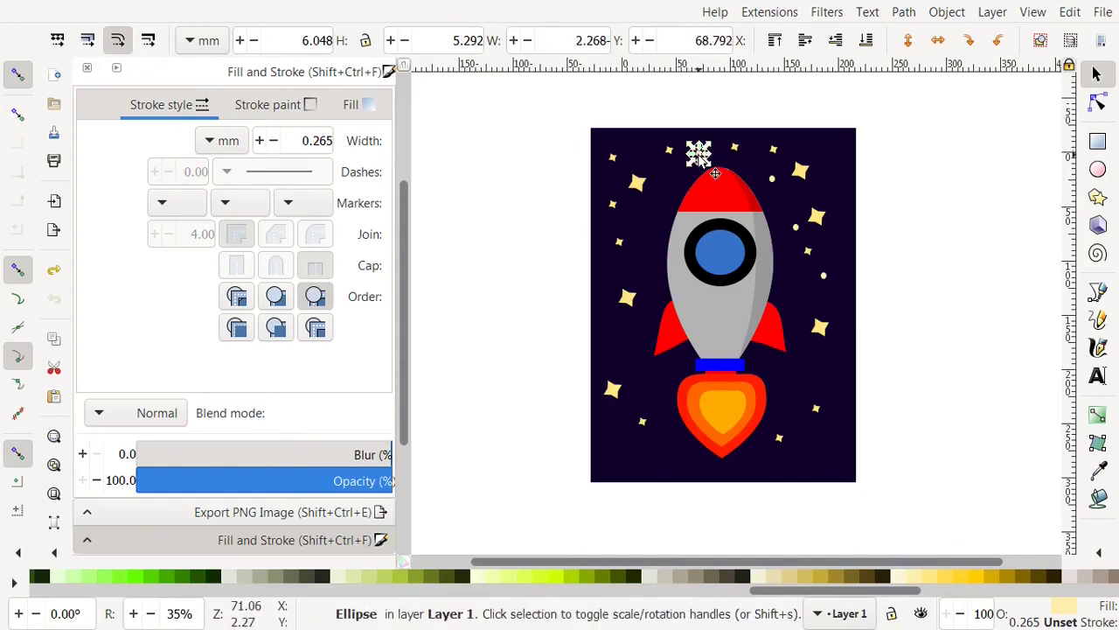
pyautogui.moveTo(697, 153); pyautogui.dragTo(624, 443)
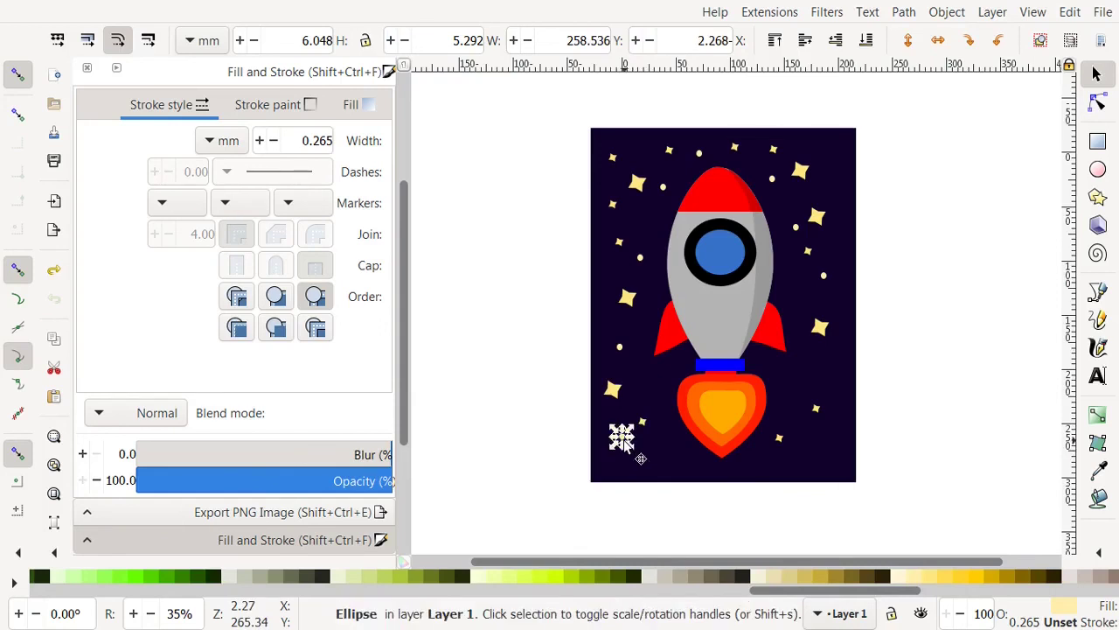
pyautogui.click(925, 459)
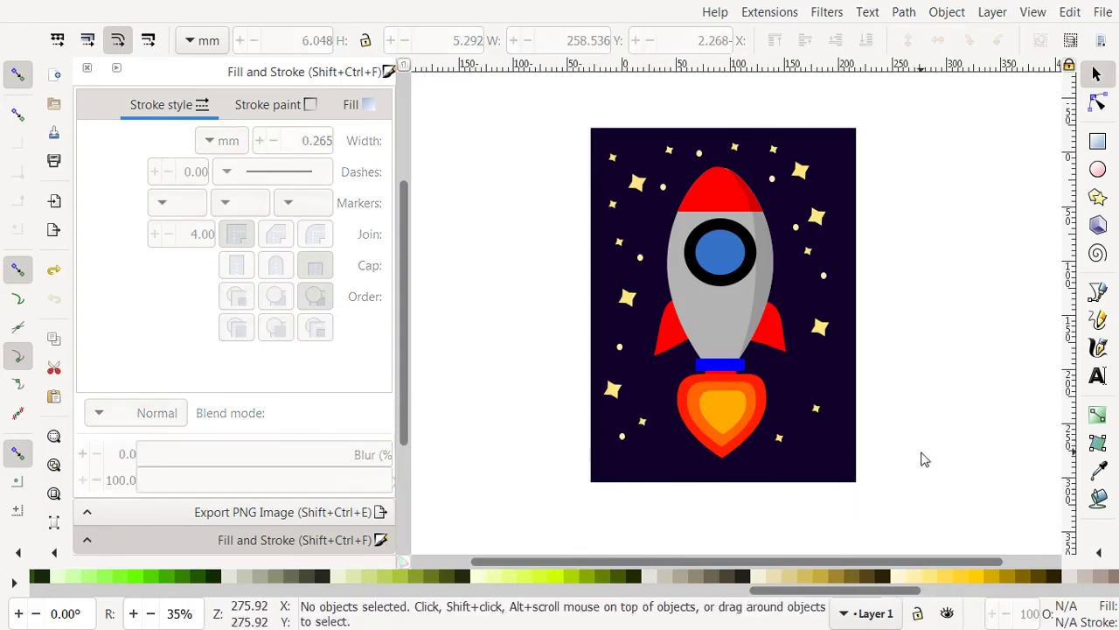